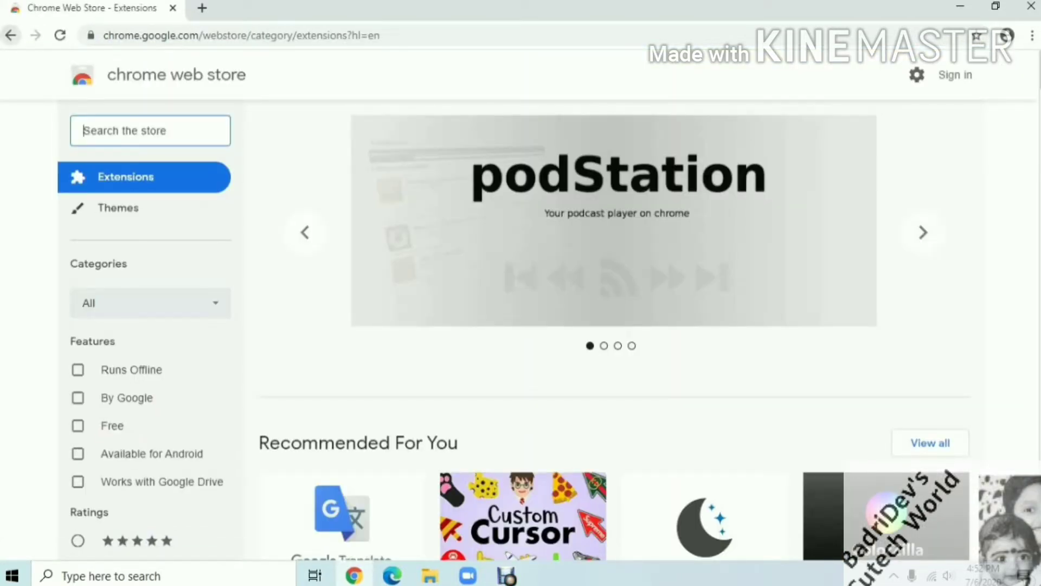
Search Google for "google web store" and open the Chrome Web Store result
left_click(10, 35)
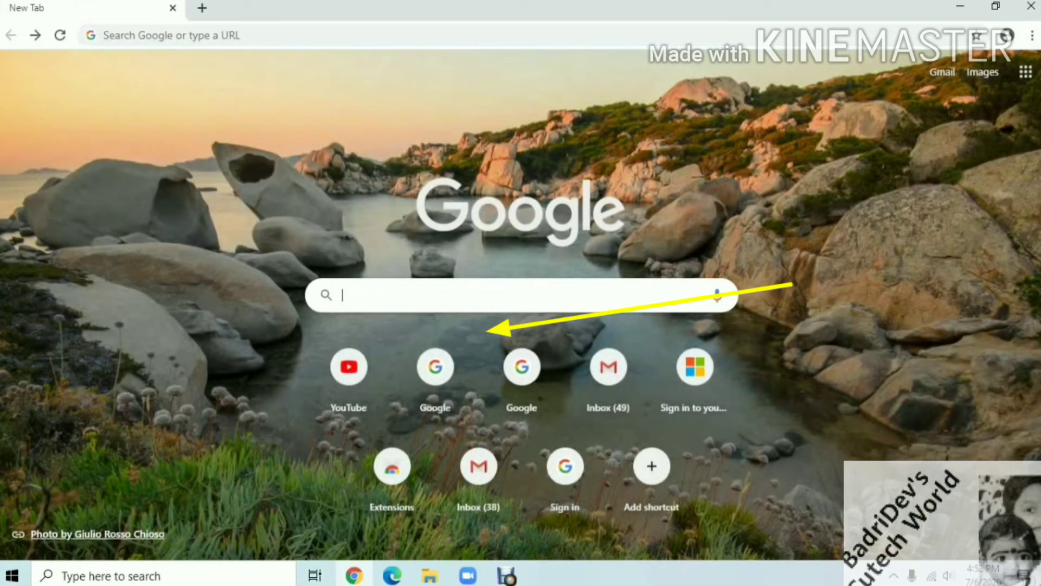
type("W")
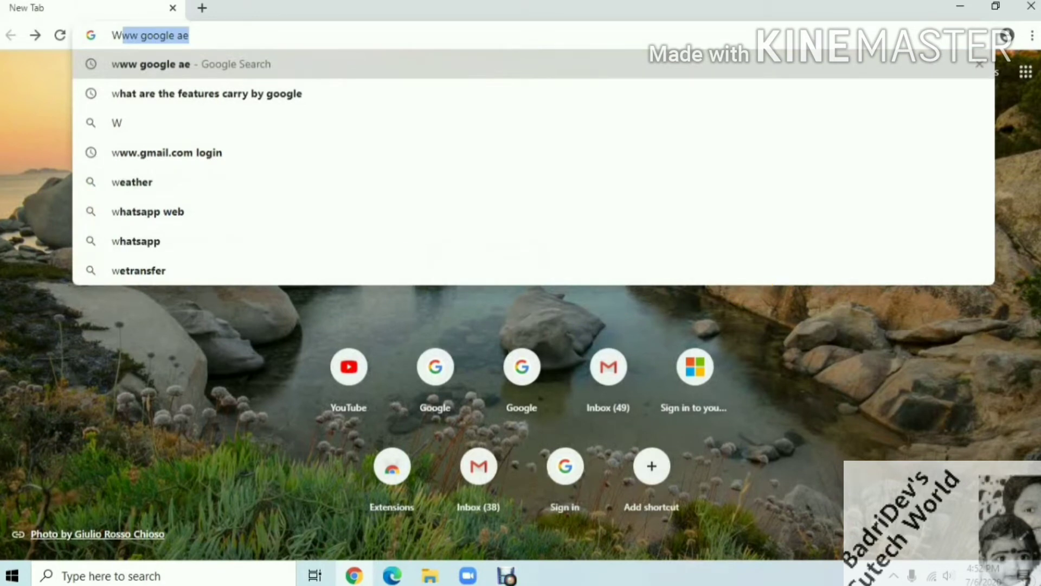
key("BackSpace")
key("BackSpace")
type("GOOGLE WEB STORE")
key("Return")
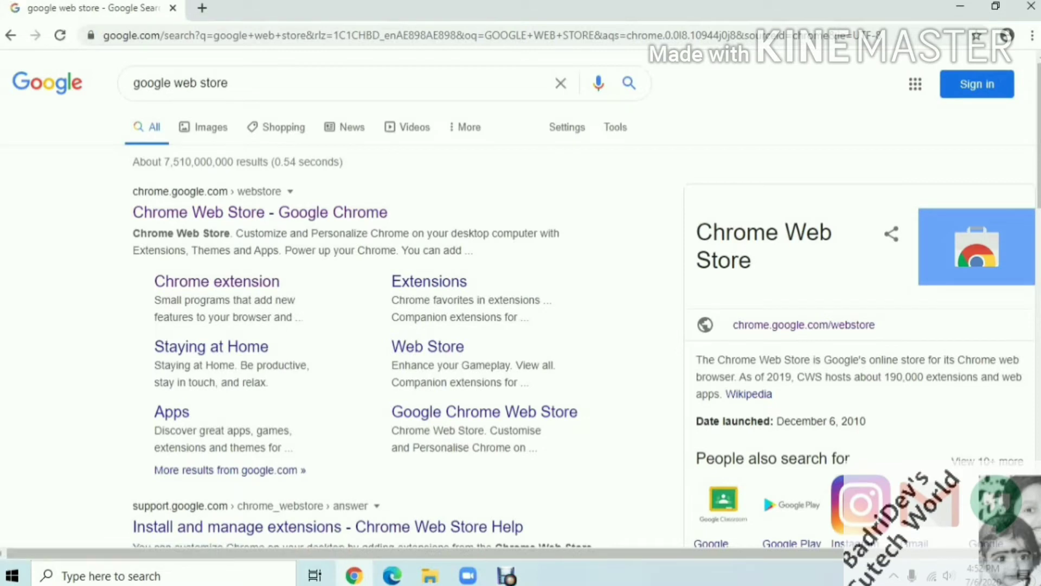
left_click(260, 212)
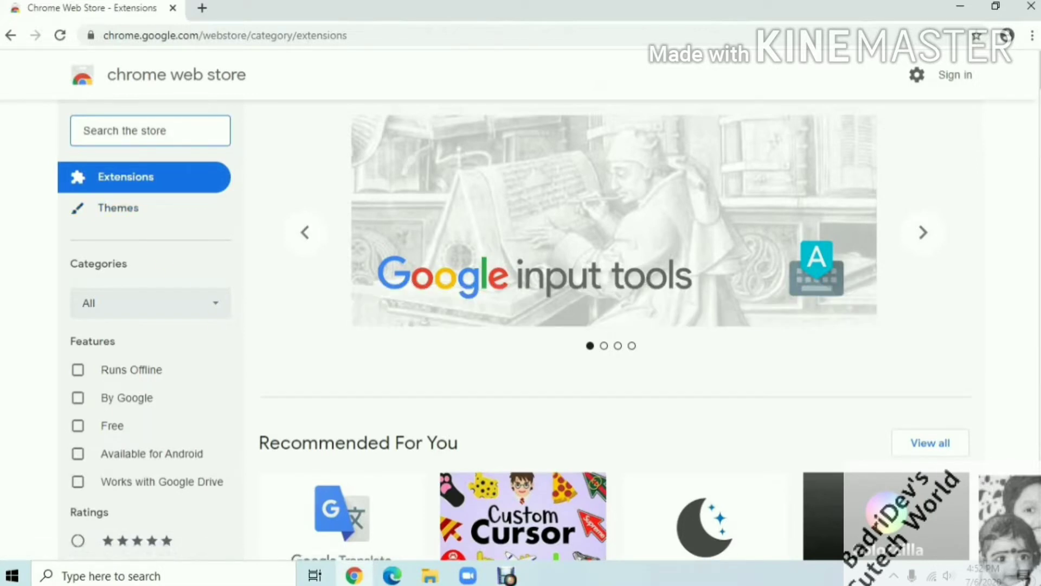
Search the store for "xodo pdf" and open the Xodo PDF Viewer & Editor listing
left_click(150, 130)
type("XOD")
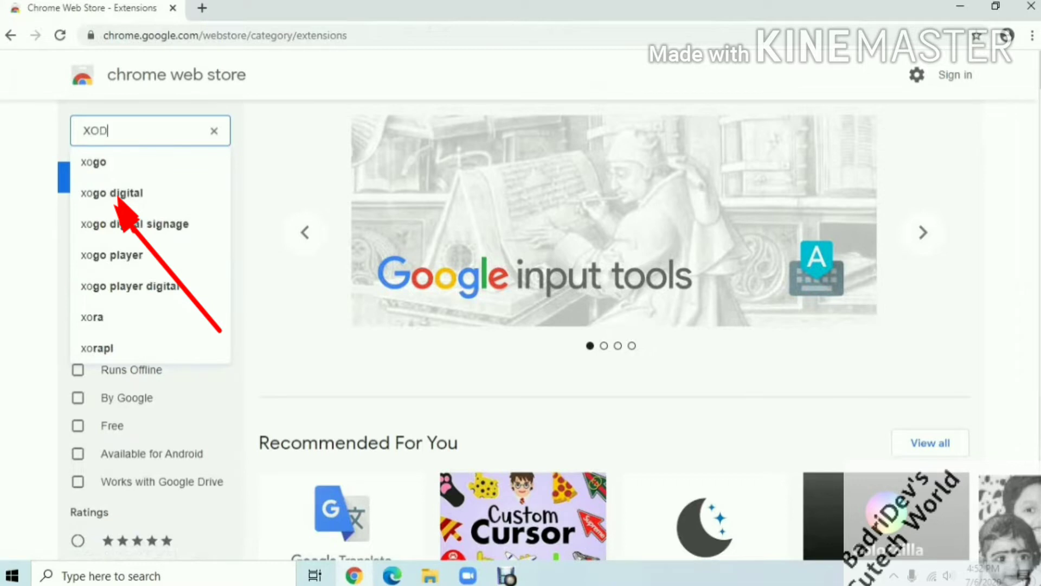
type("O")
key("Down")
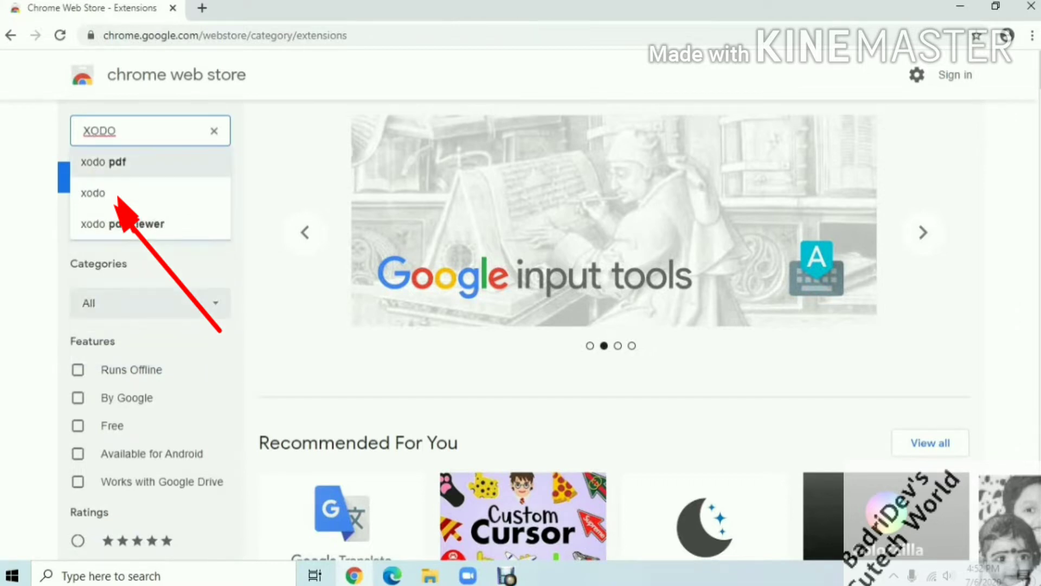
key("Return")
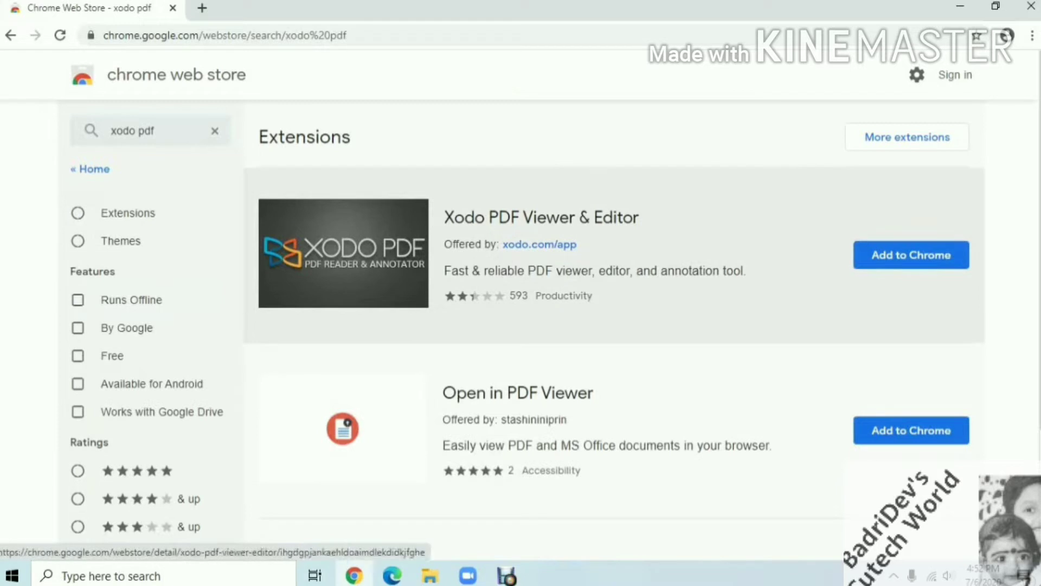
left_click(835, 192)
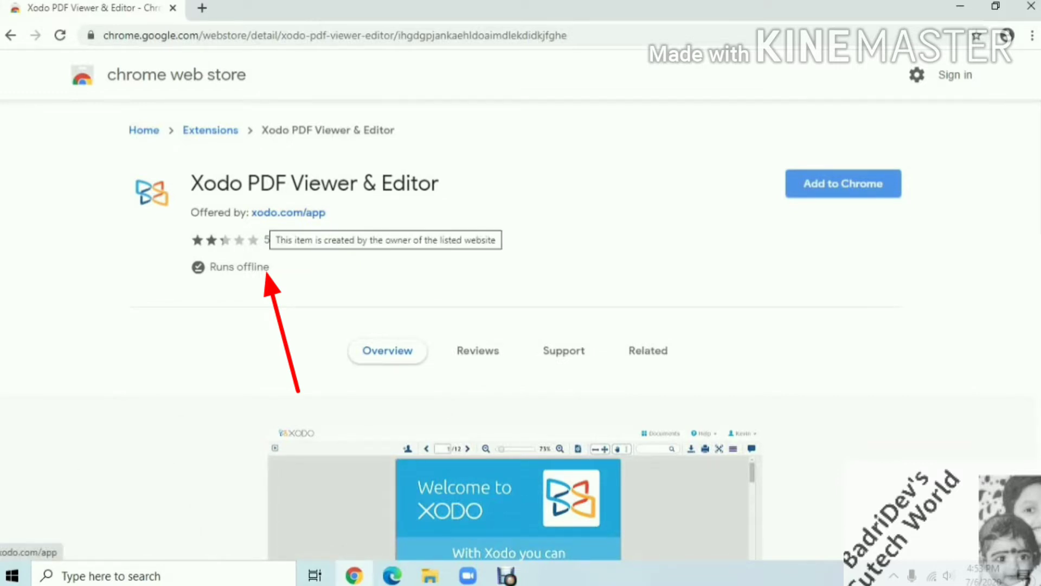
Open the publisher's site xodo.com/app from the listing and choose View & Edit as the task
left_click(287, 213)
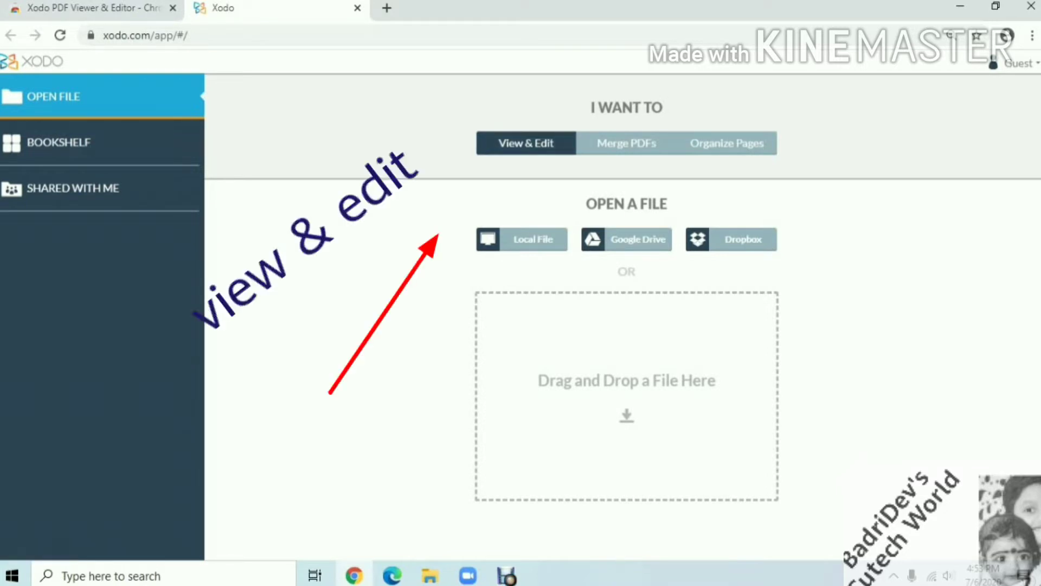
left_click(627, 143)
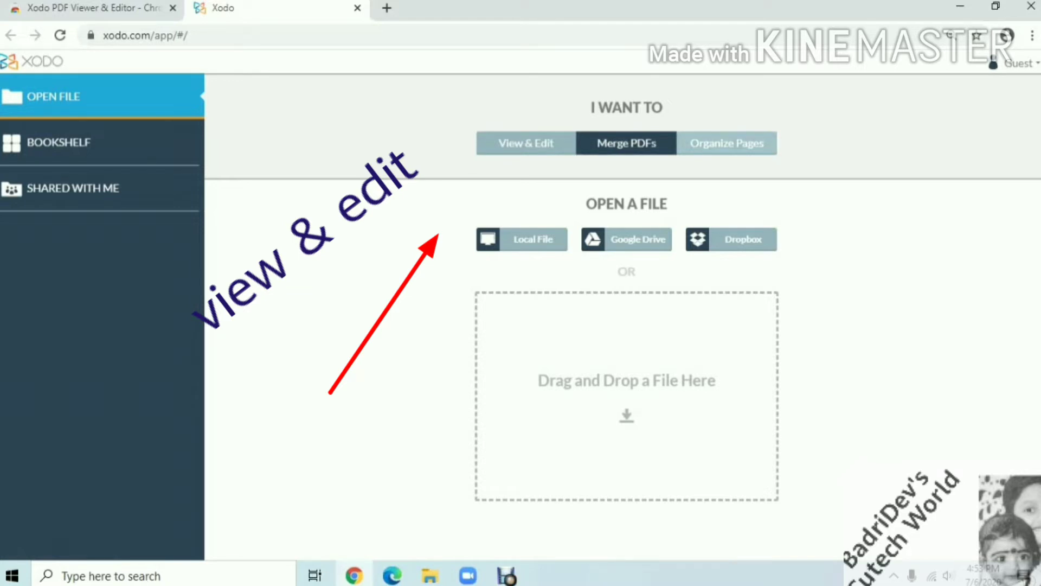
left_click(727, 143)
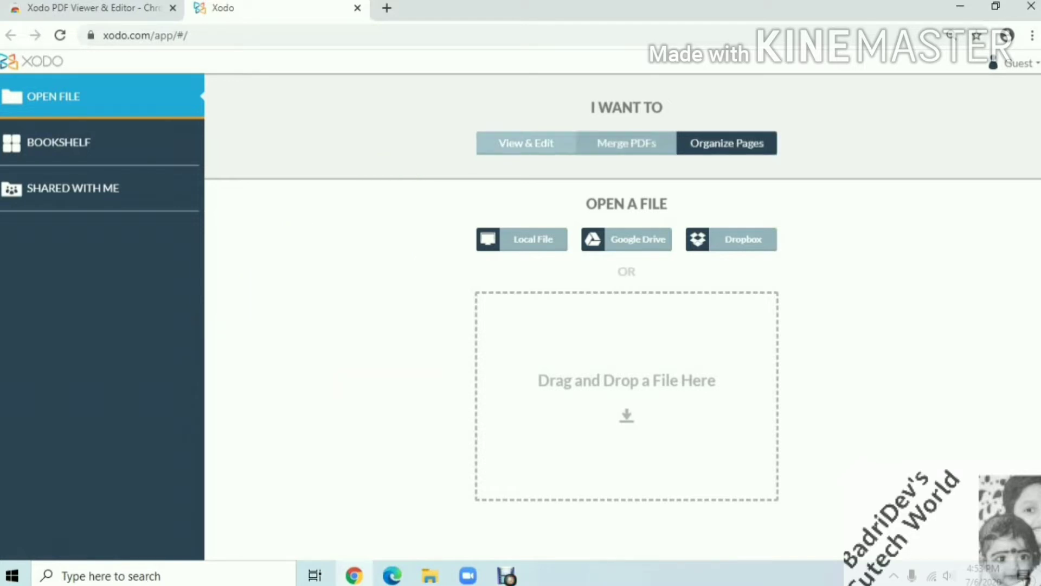
left_click(527, 143)
Open the local Word file PLANTS from the Grade 1-M folder on the Desktop
left_click(522, 239)
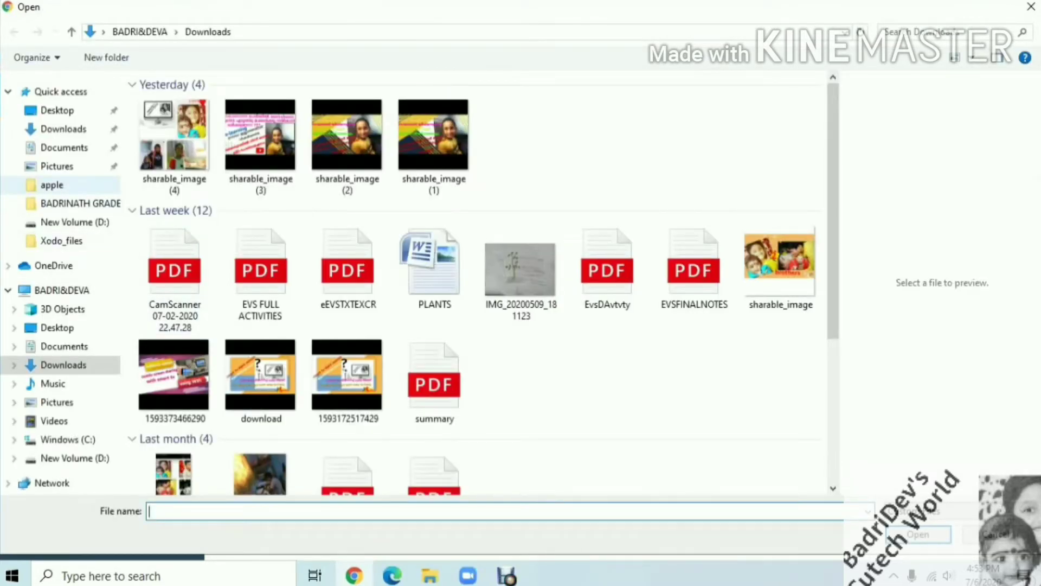
left_click(76, 203)
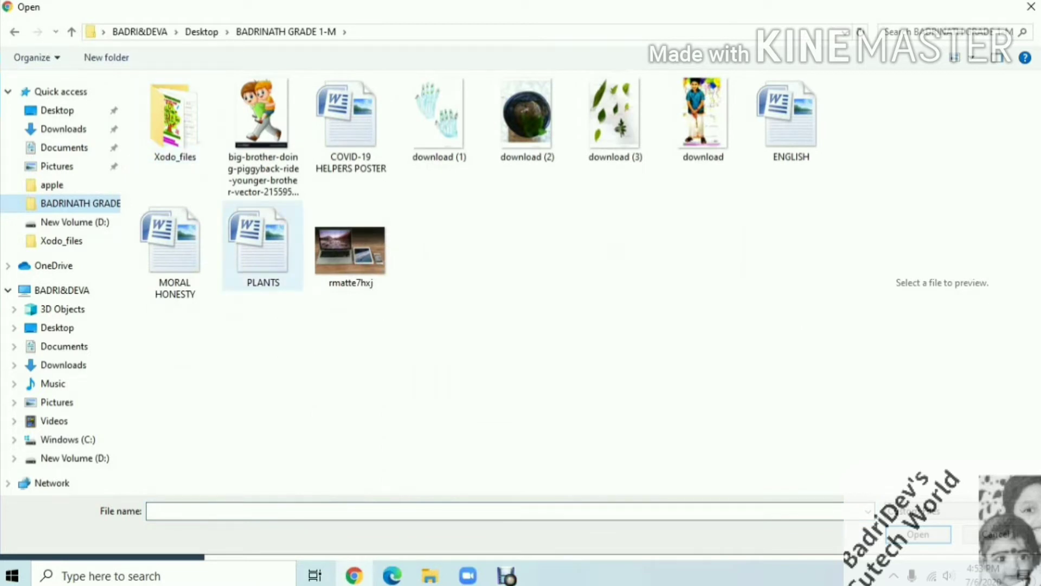
double_click(263, 246)
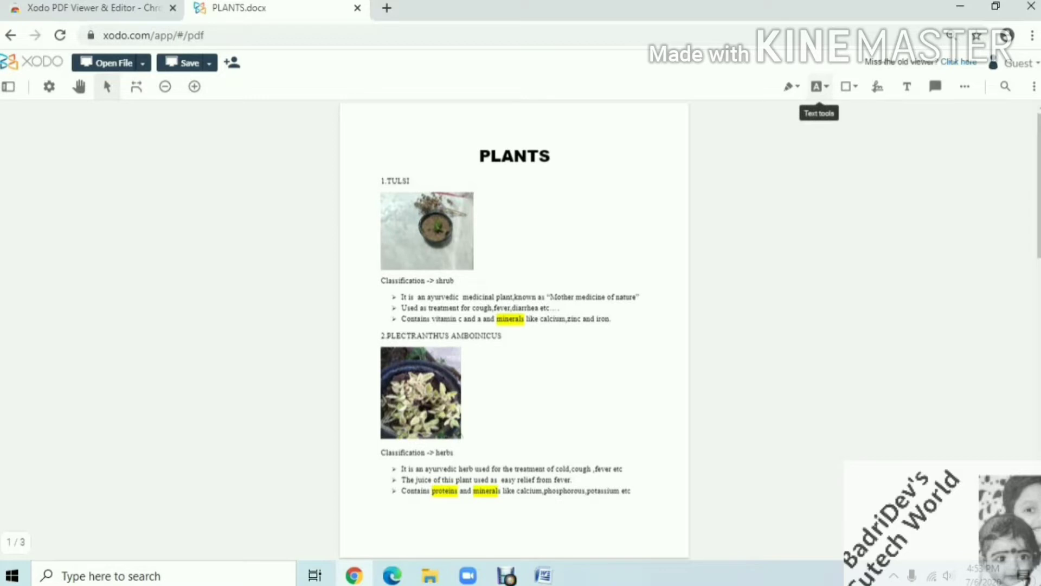
Add the free text "ASSIGNMENT" beside the PLANTS heading on page 1
left_click(819, 86)
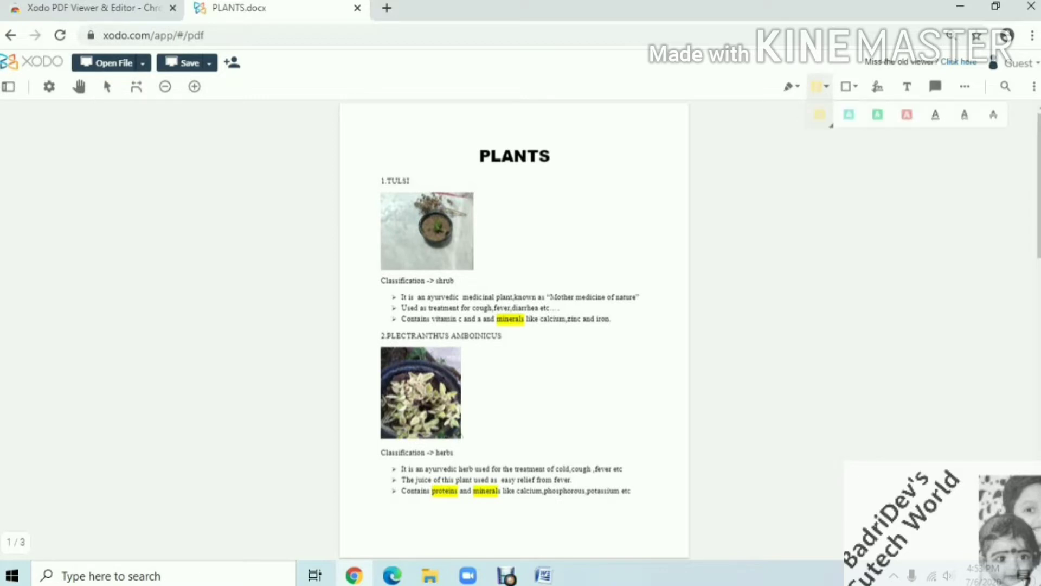
left_click(907, 115)
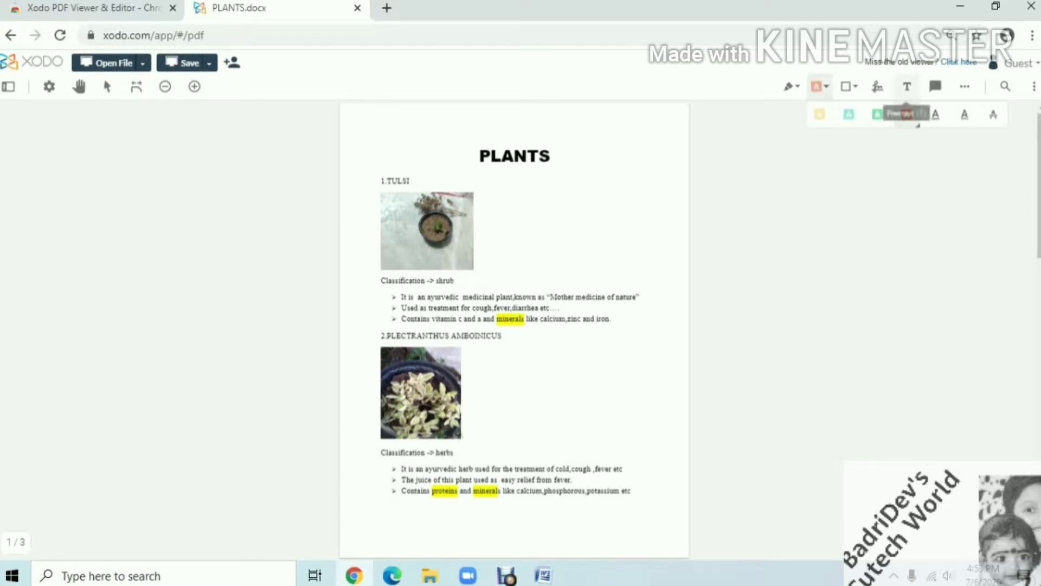
left_click(907, 87)
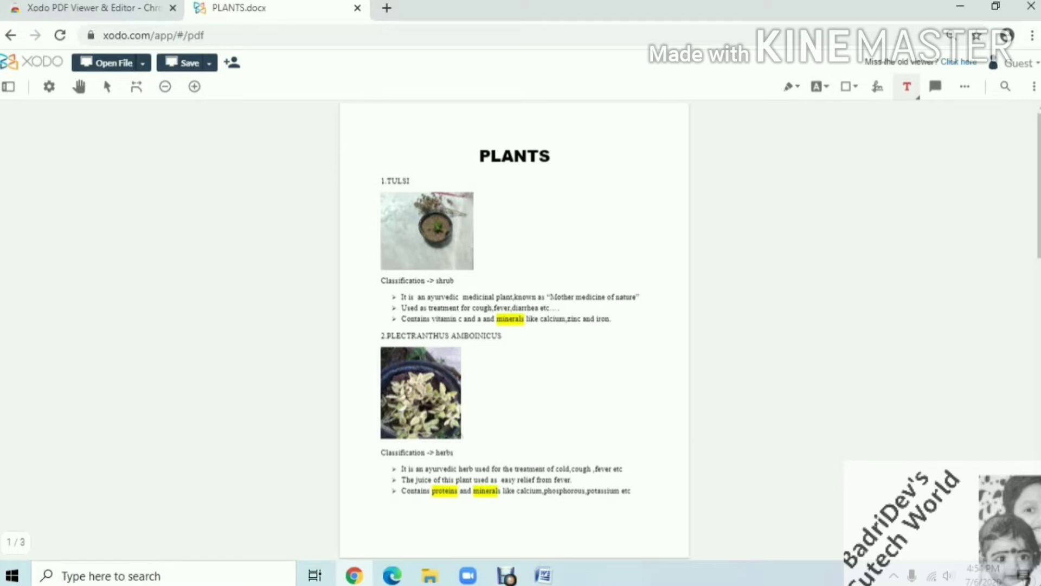
left_click(382, 139)
type("All")
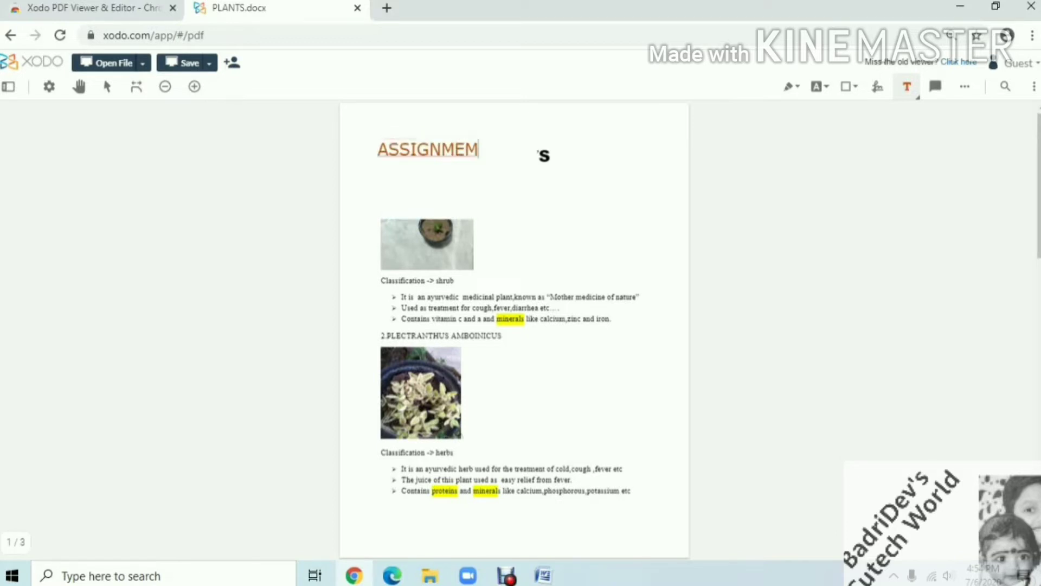
key("BackSpace")
type("NT")
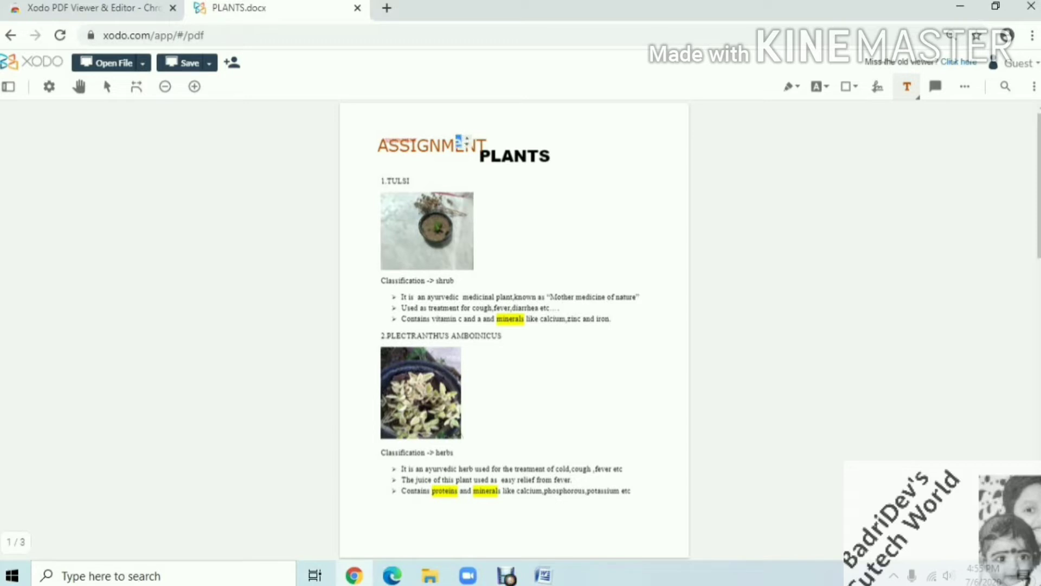
Reduce the height of the large ASSIGNMENT text box so it fits its single line of text
left_click(459, 141)
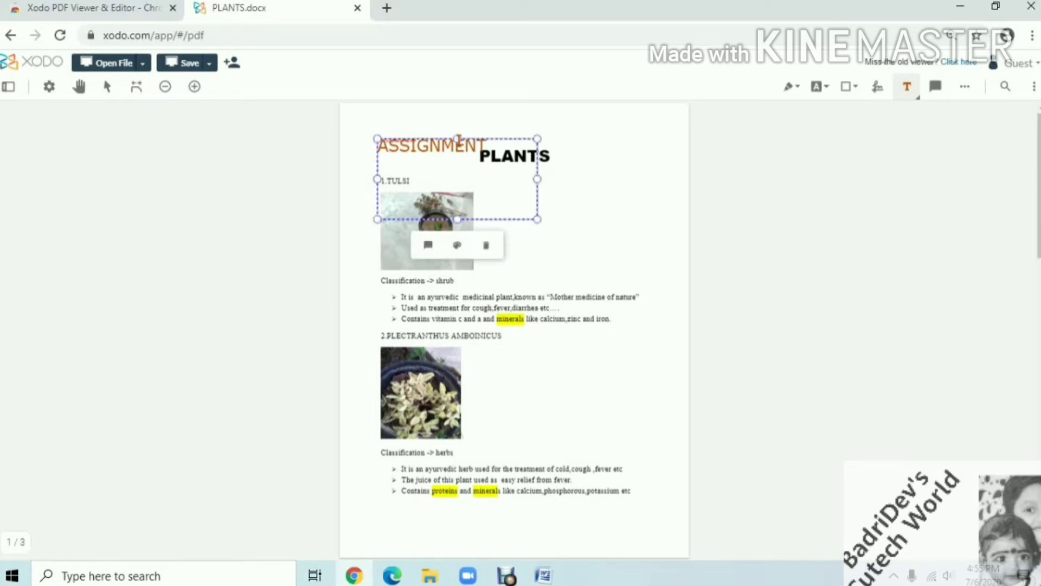
left_click_drag(458, 220, 457, 160)
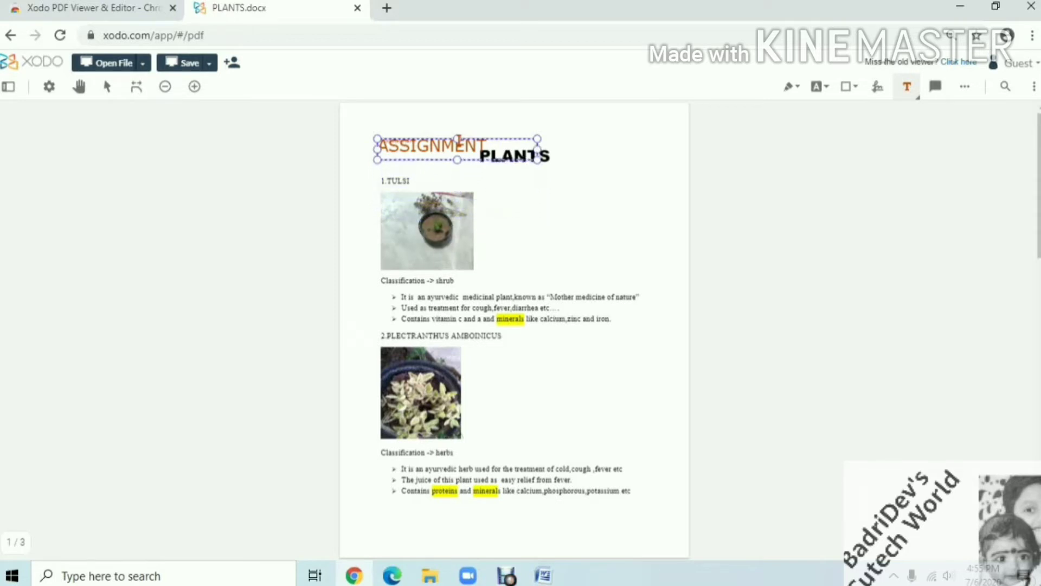
left_click(459, 141)
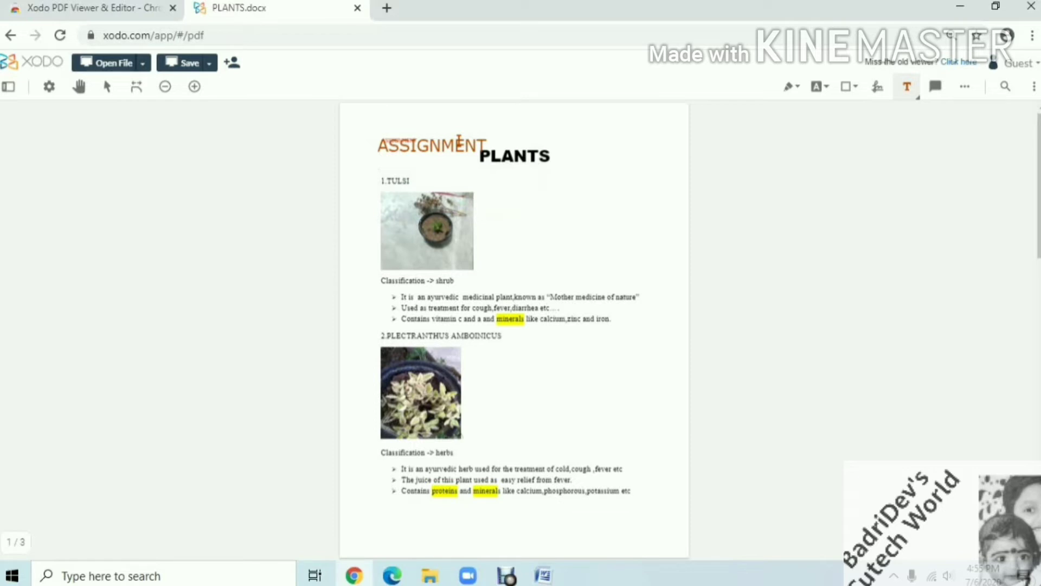
Move the large ASSIGNMENT text above the PLANTS heading and delete the small duplicate ASSIGNMENT text
left_click(459, 142)
left_click_drag(459, 141, 503, 124)
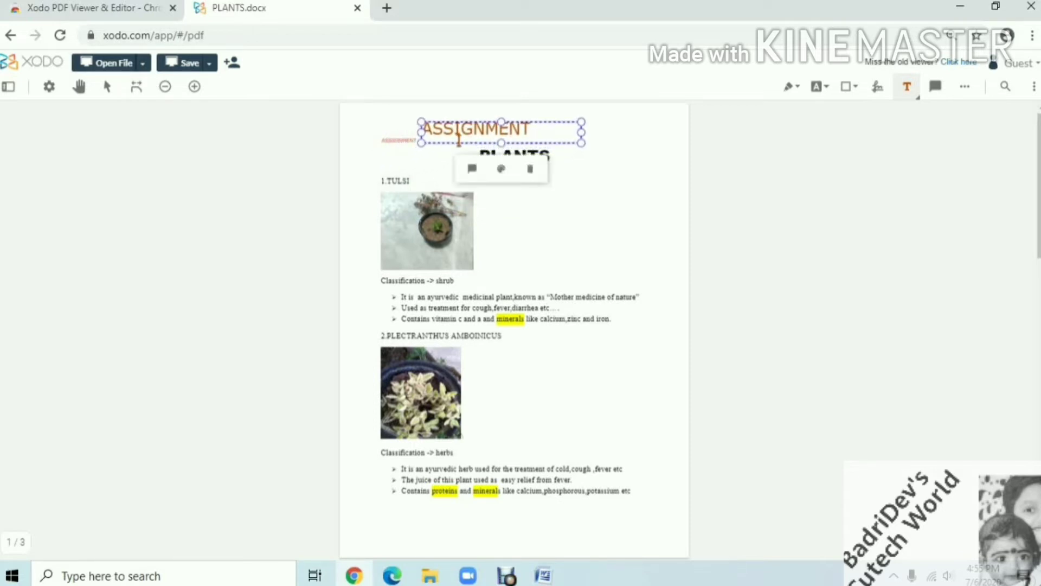
left_click(401, 142)
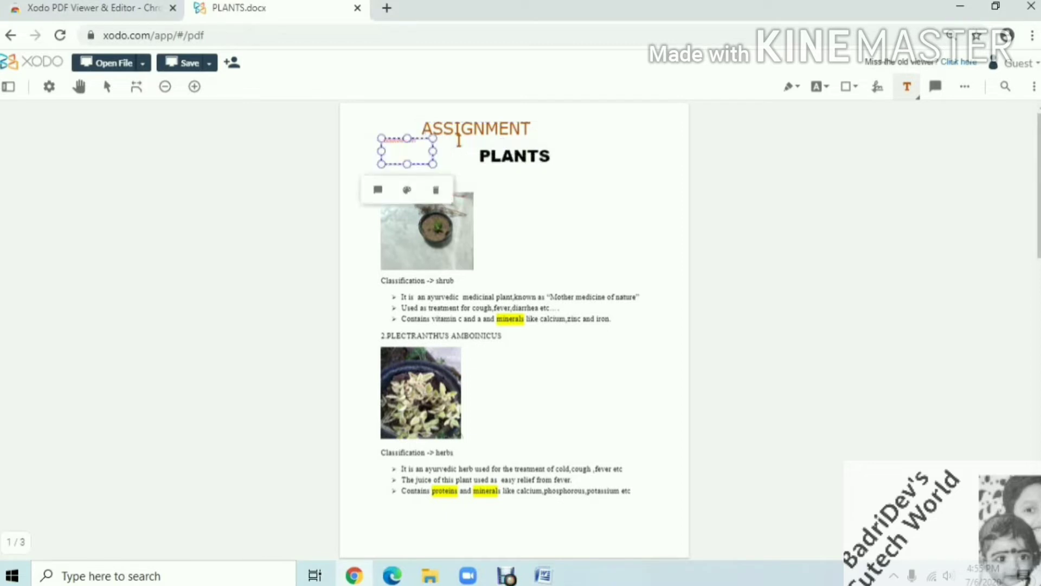
key("Delete")
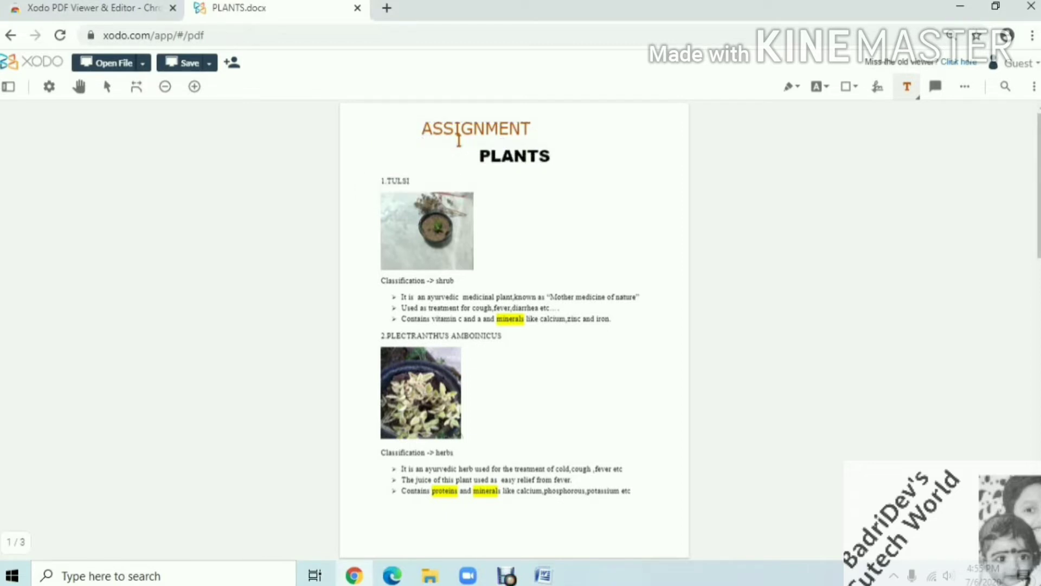
scroll(459, 140, "down", 10)
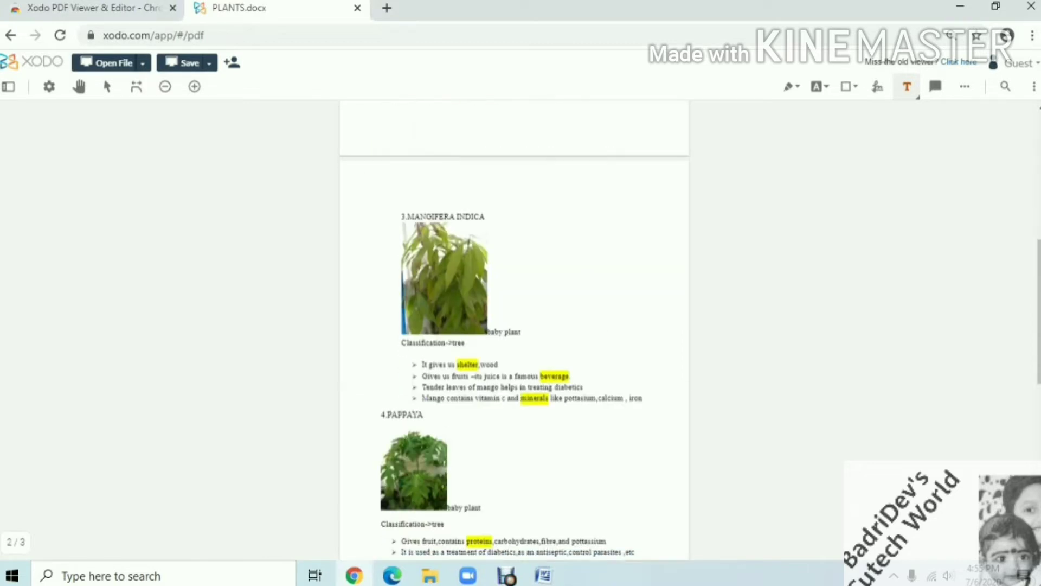
scroll(514, 326, "down", 3)
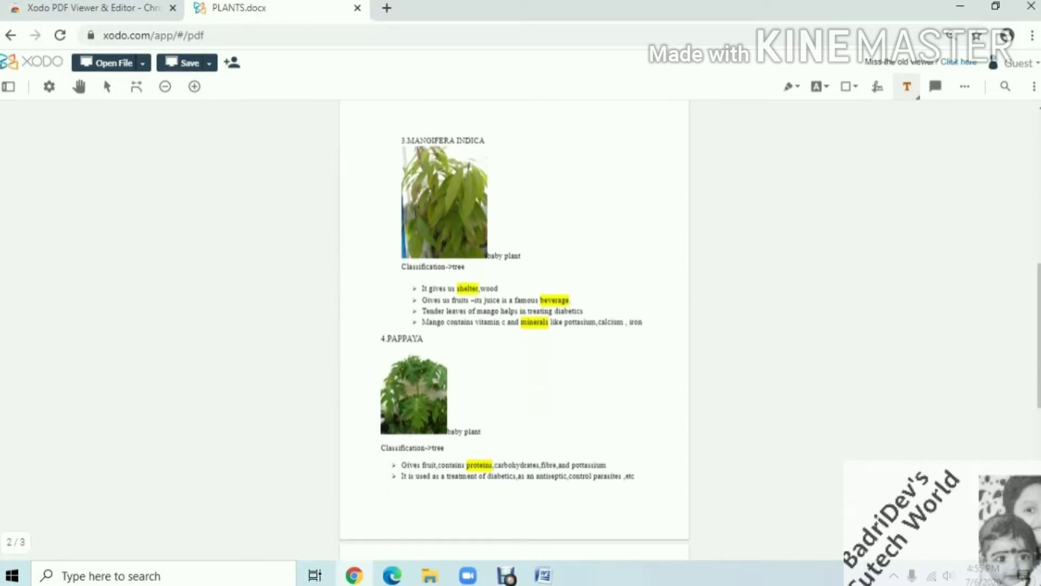
scroll(554, 347, "down", 5)
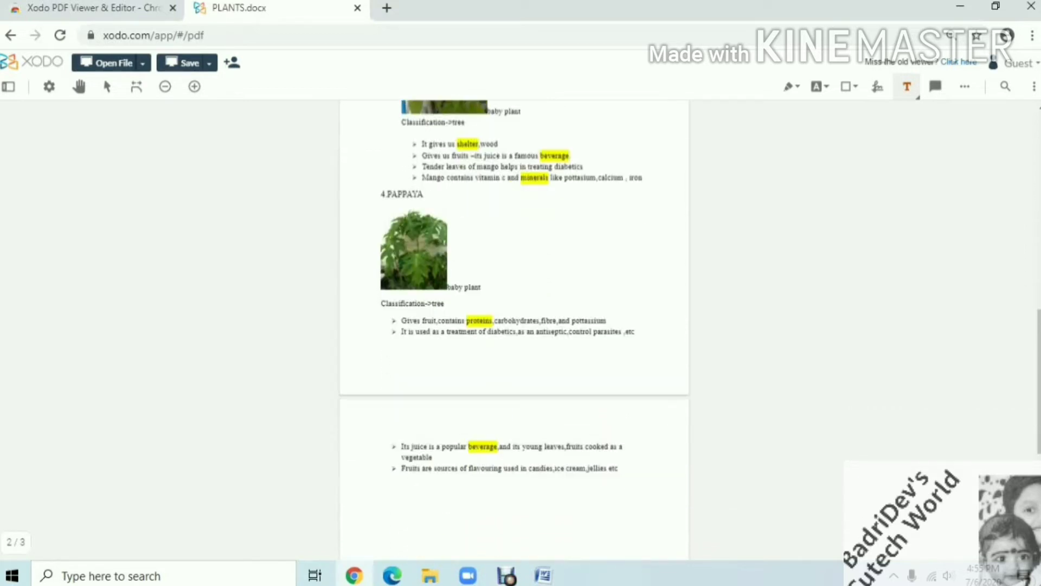
left_click(555, 375)
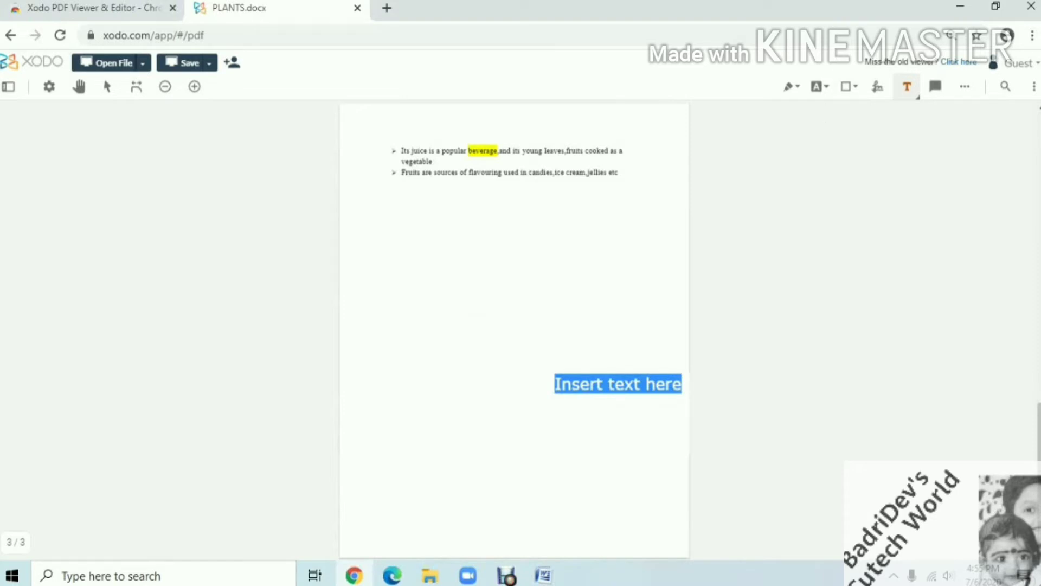
key("BackSpace")
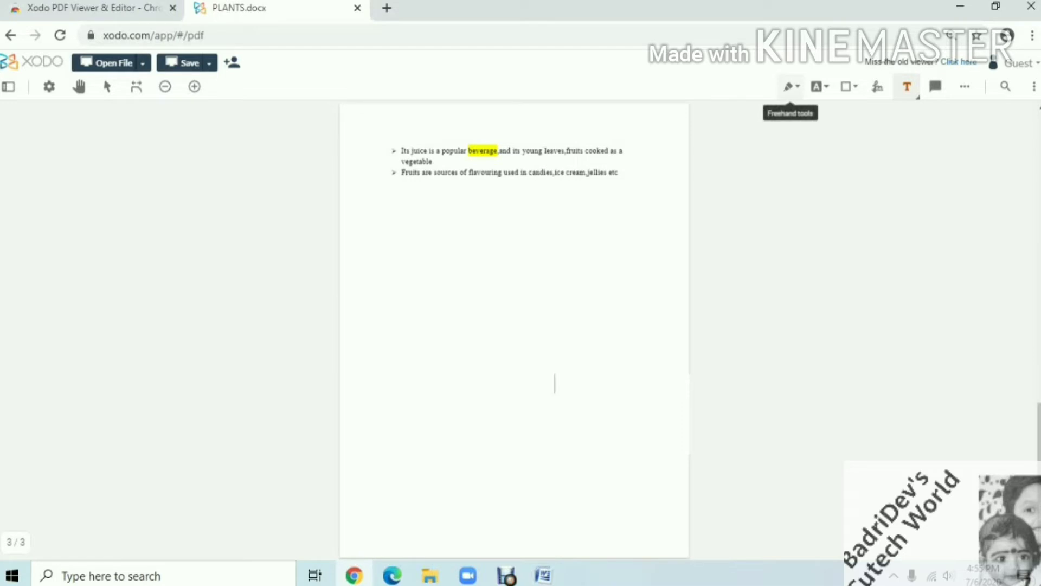
left_click(789, 86)
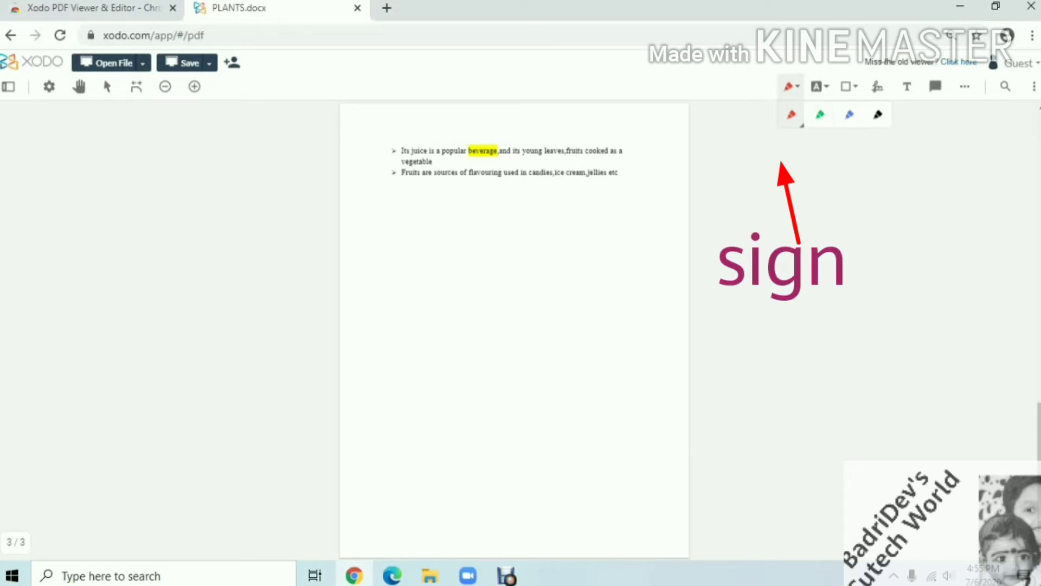
left_click(791, 114)
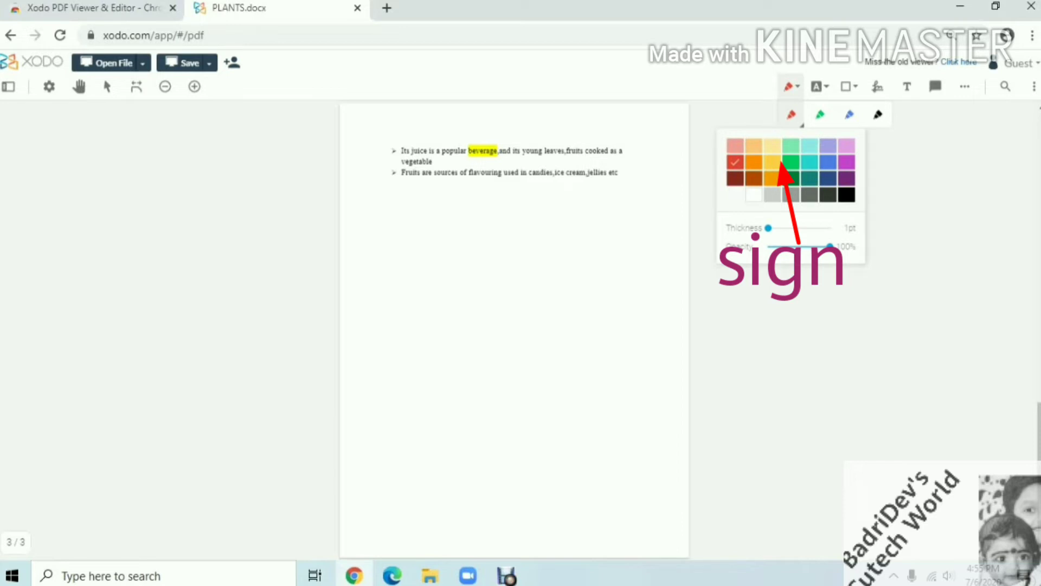
key("Escape")
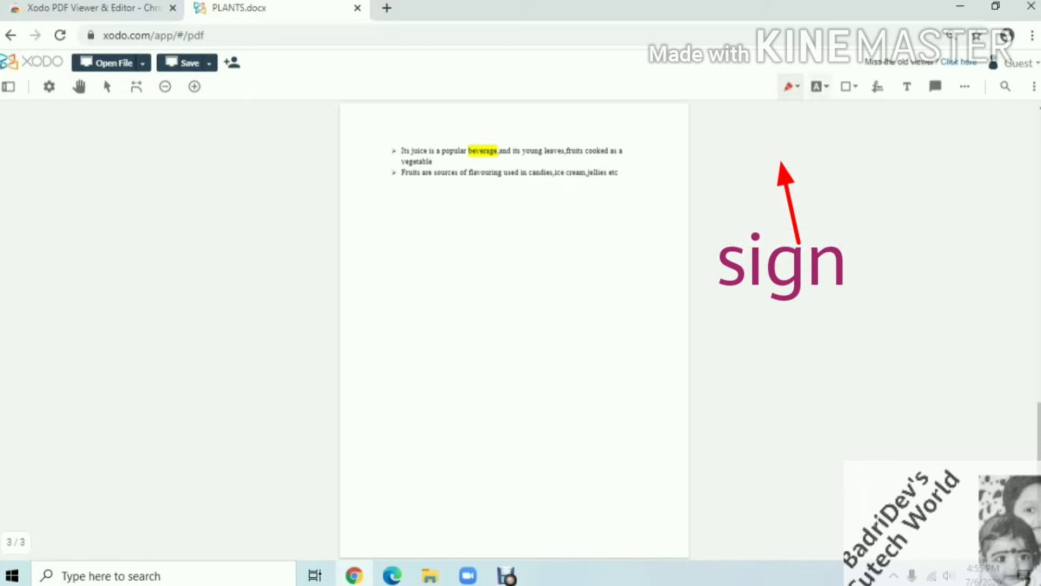
Choose the signature tool and set its stroke to a greater thickness and dark teal
left_click(878, 87)
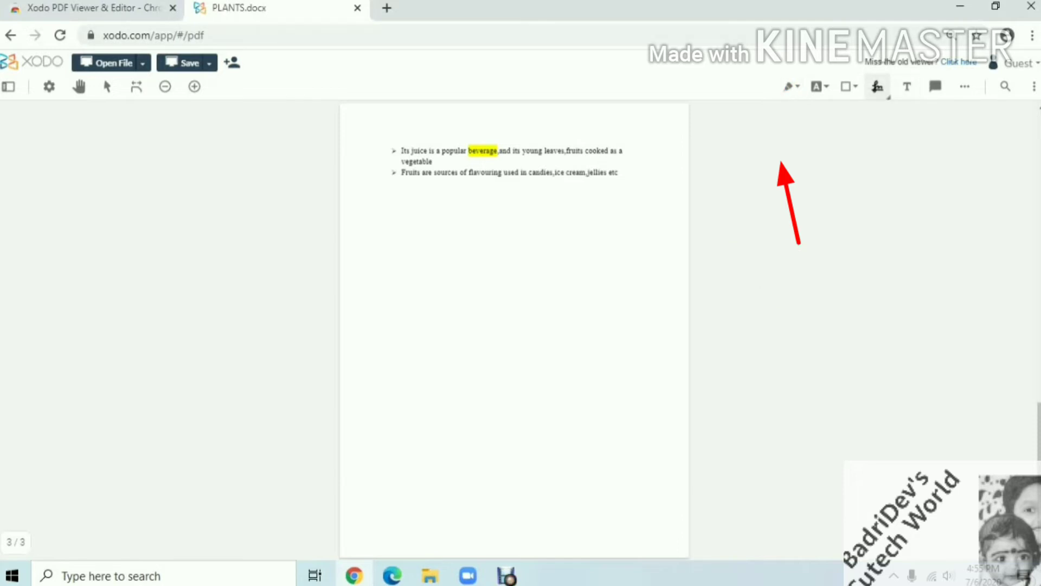
left_click(878, 87)
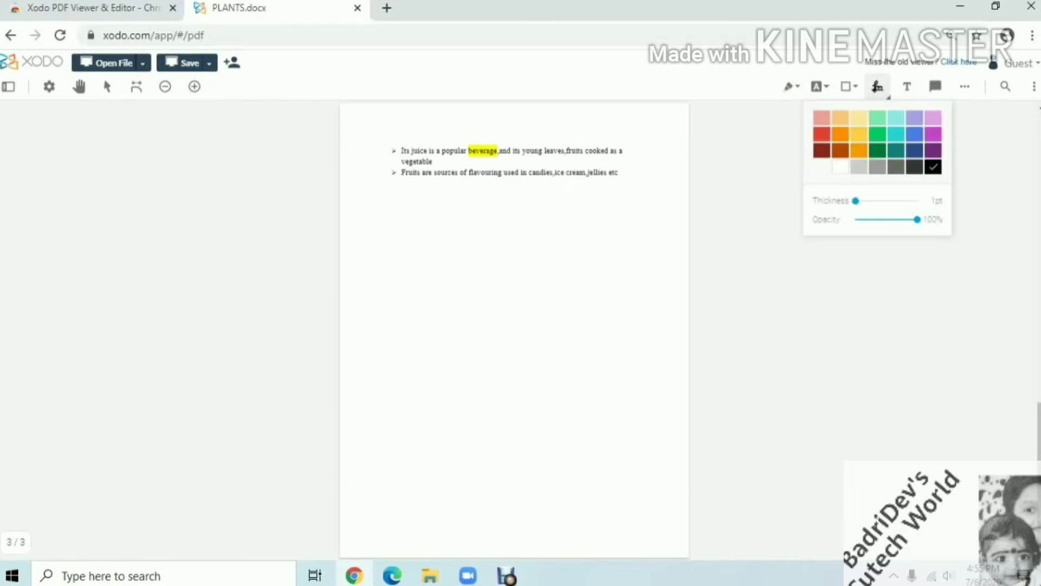
left_click(872, 201)
left_click(896, 150)
Open the signing box from page 3 of the document and draw a freehand signature on its line
left_click(515, 304)
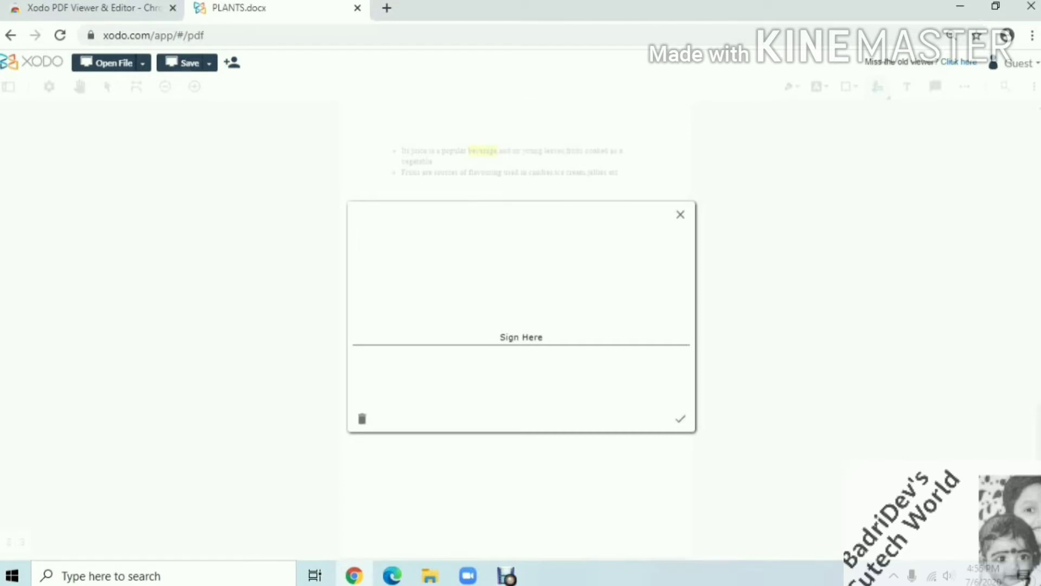
mouse_move(473, 326)
left_mouse_down()
mouse_move(513, 265)
mouse_move(524, 287)
mouse_move(495, 325)
mouse_move(512, 297)
left_mouse_up()
left_click_drag(477, 347, 583, 248)
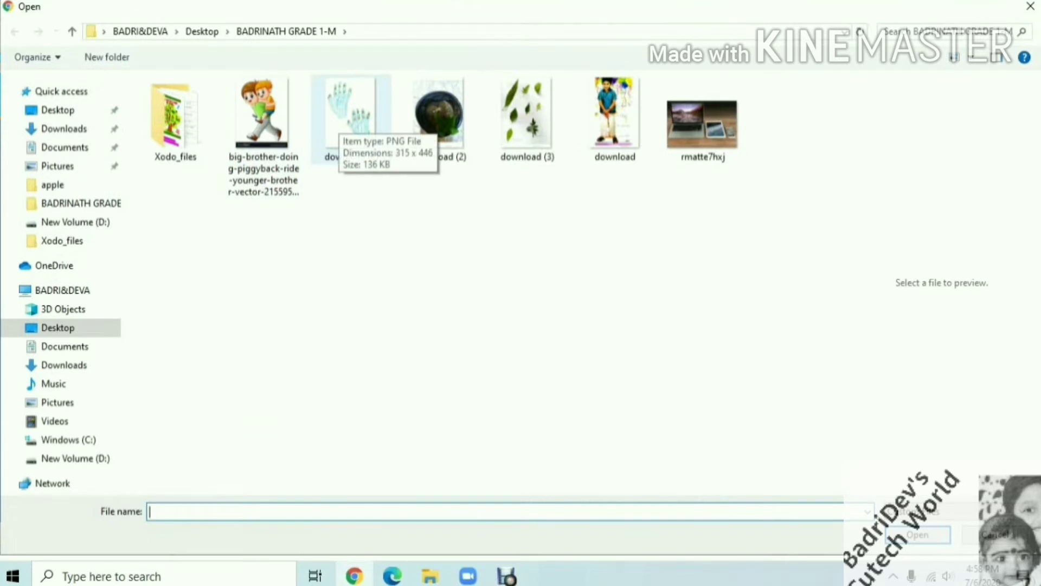
Add the images download (1) and download from the Grade 1-M folder to the merge list
double_click(350, 117)
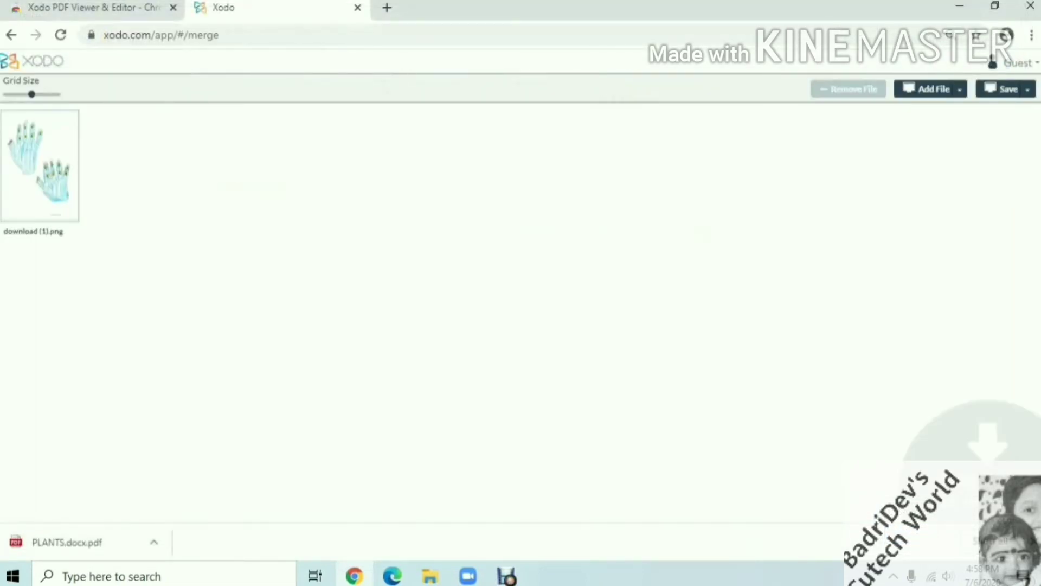
left_click(928, 89)
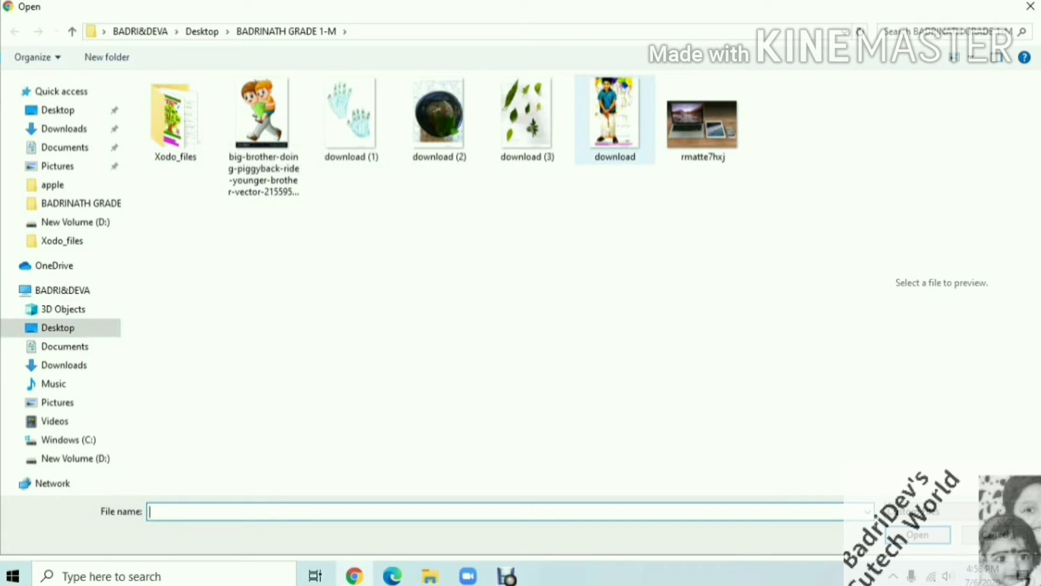
double_click(615, 120)
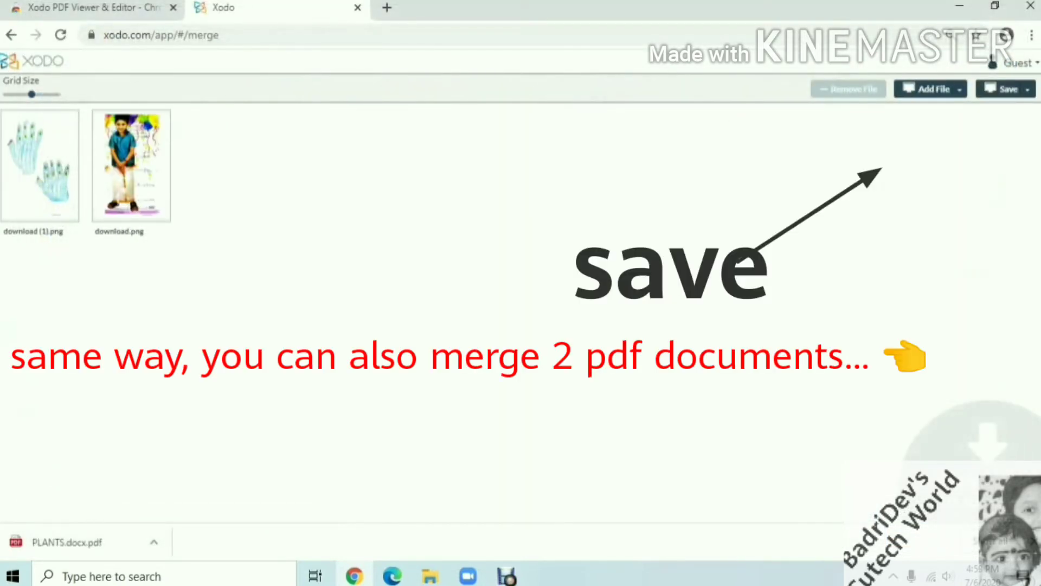
Save the merged images by prefixing the file name with AAA and downloading the PDF
left_click(1006, 89)
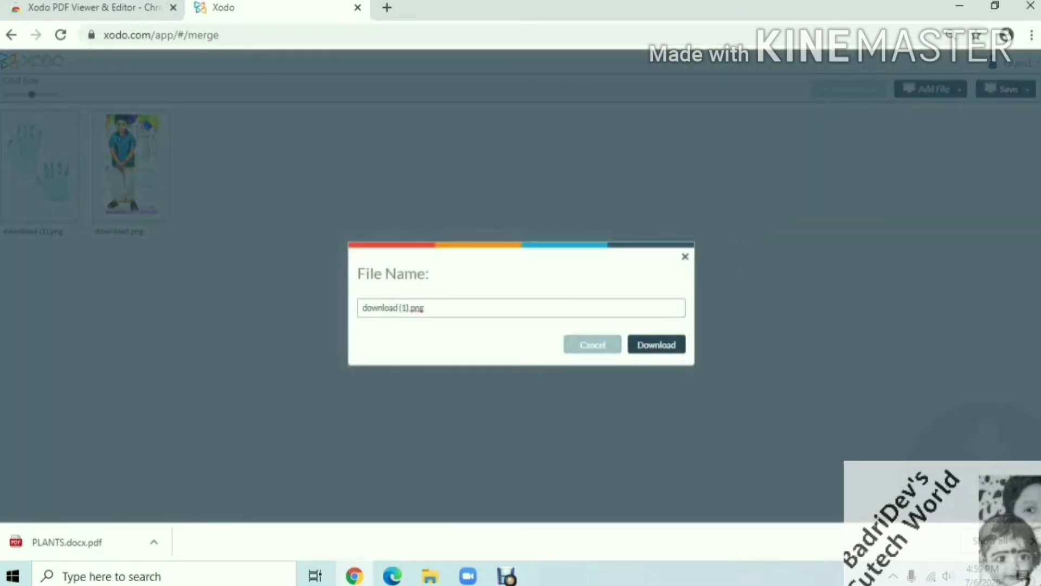
type("AAA")
left_click(656, 344)
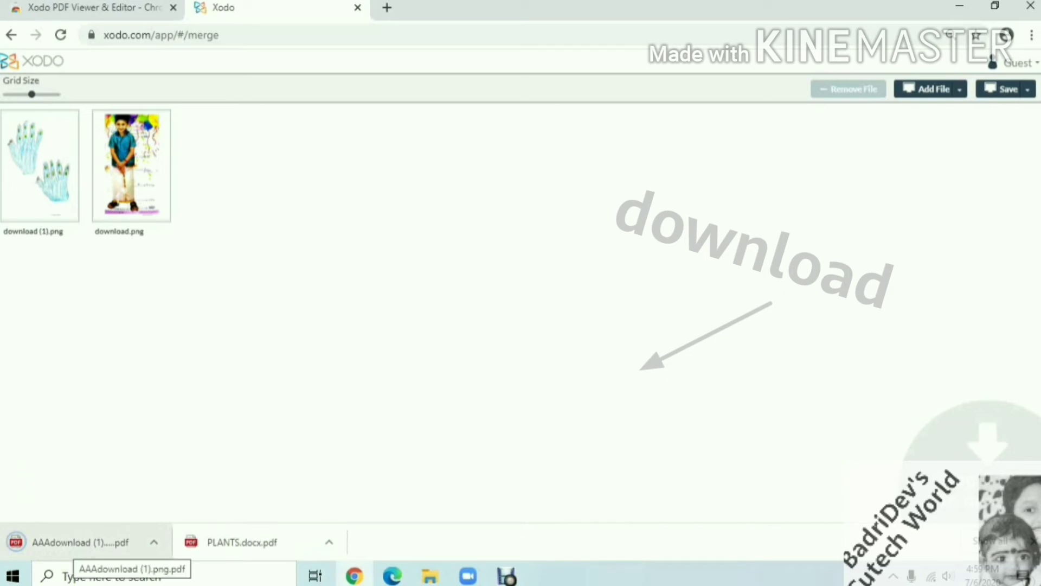
Open the downloaded AAAdownload (1).png PDF and check both merged pages
left_click(81, 542)
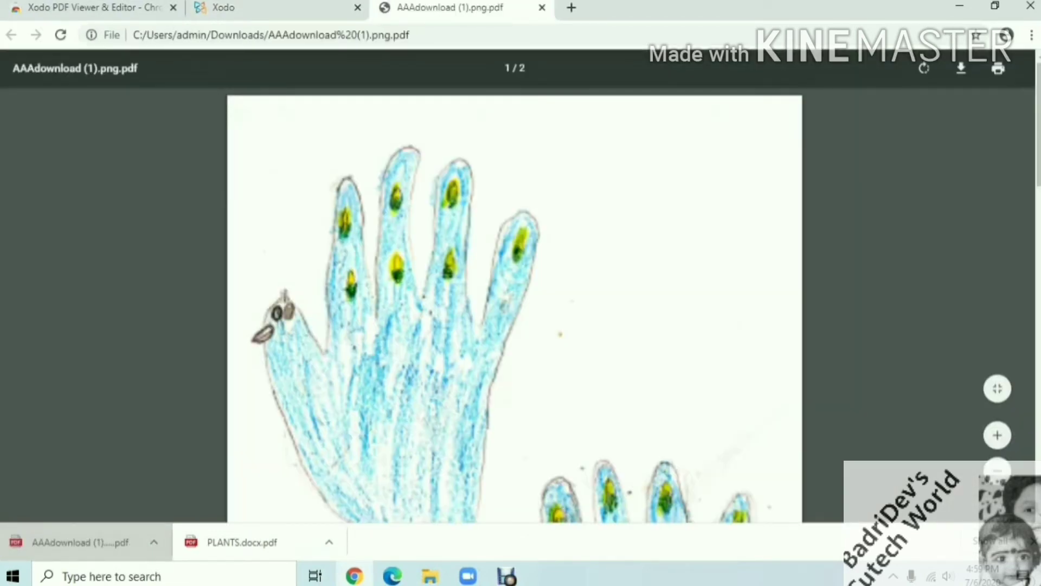
scroll(514, 303, "down", 7)
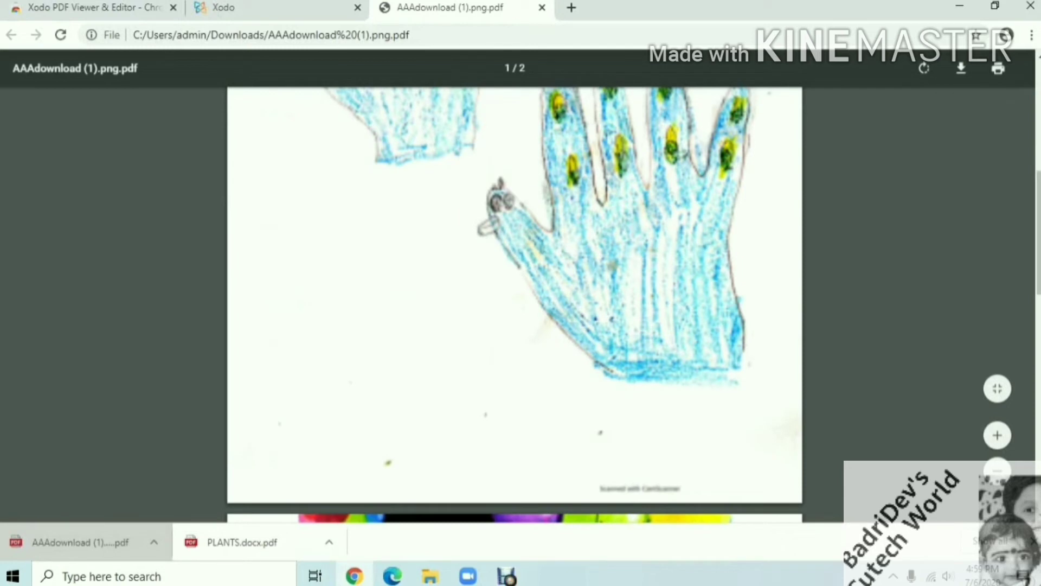
scroll(514, 303, "down", 8)
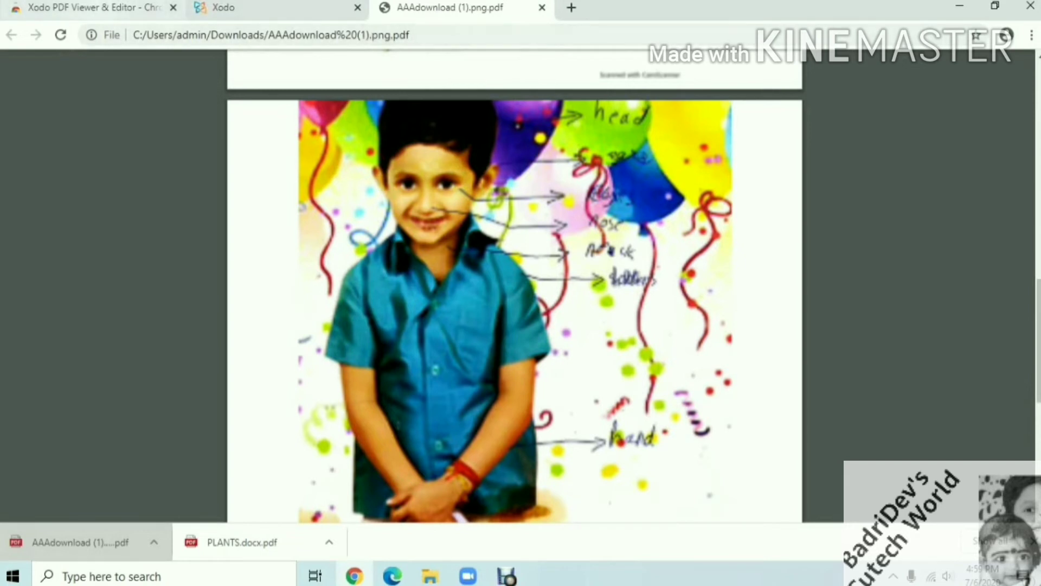
Return to the Xodo start page and start opening a local file for organizing pages
left_click(92, 7)
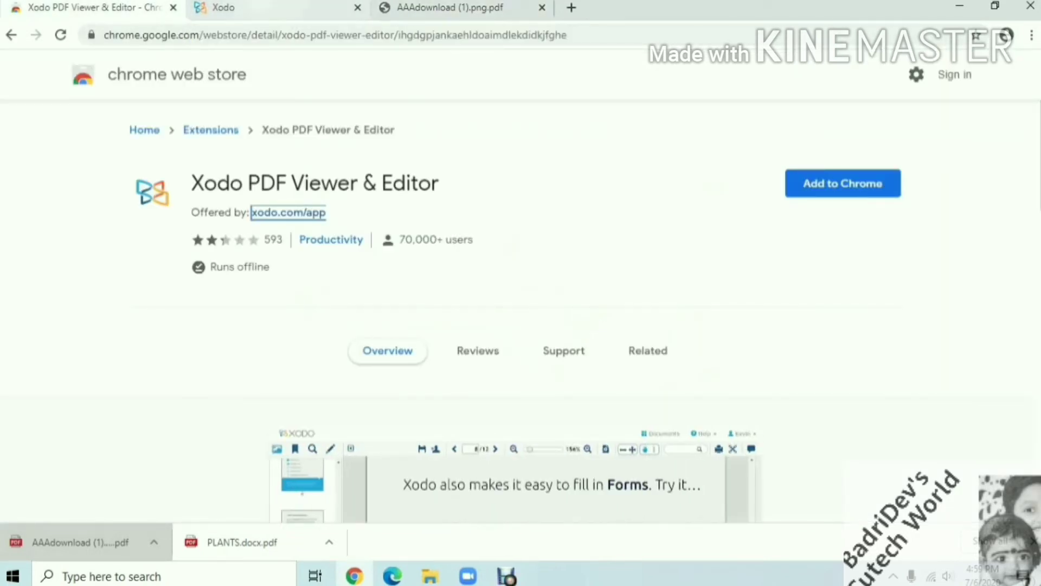
left_click(249, 8)
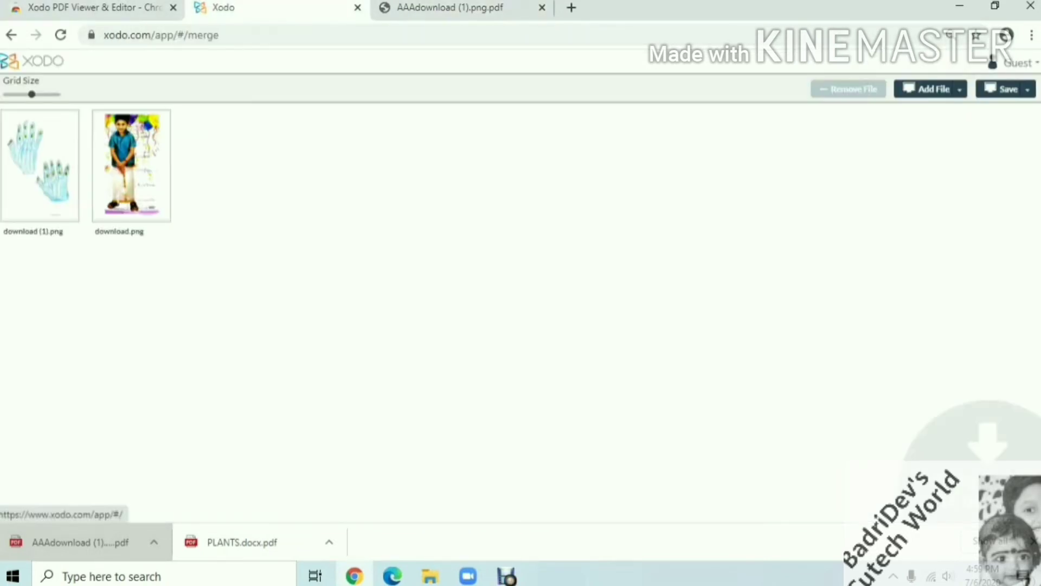
left_click(10, 34)
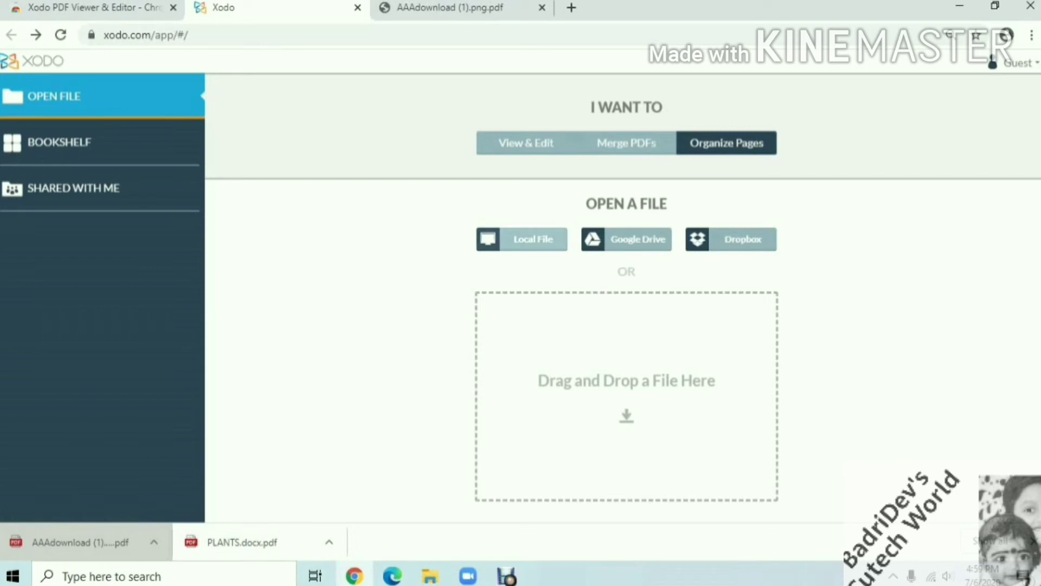
left_click(533, 240)
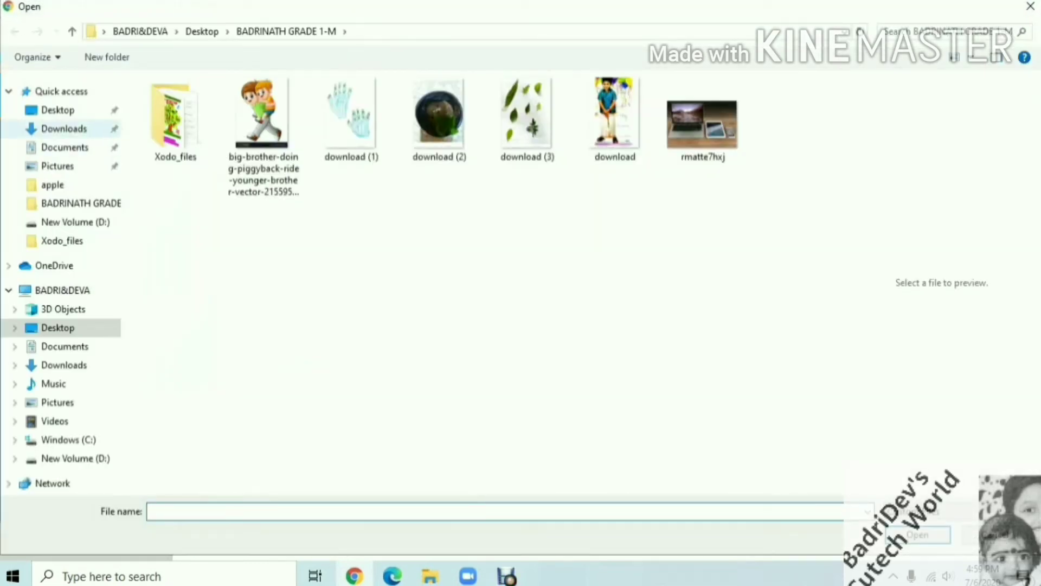
double_click(175, 120)
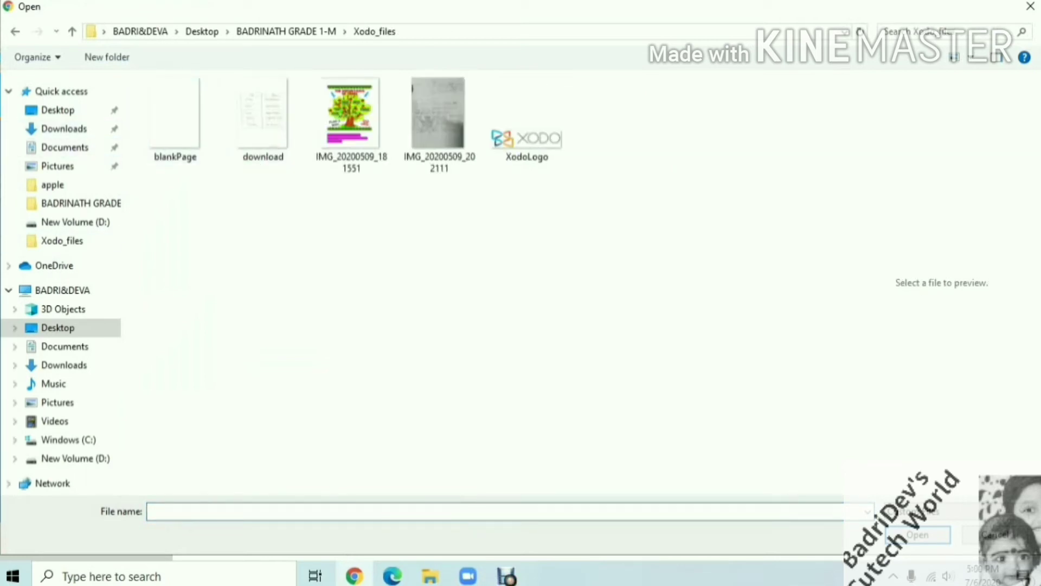
left_click(81, 203)
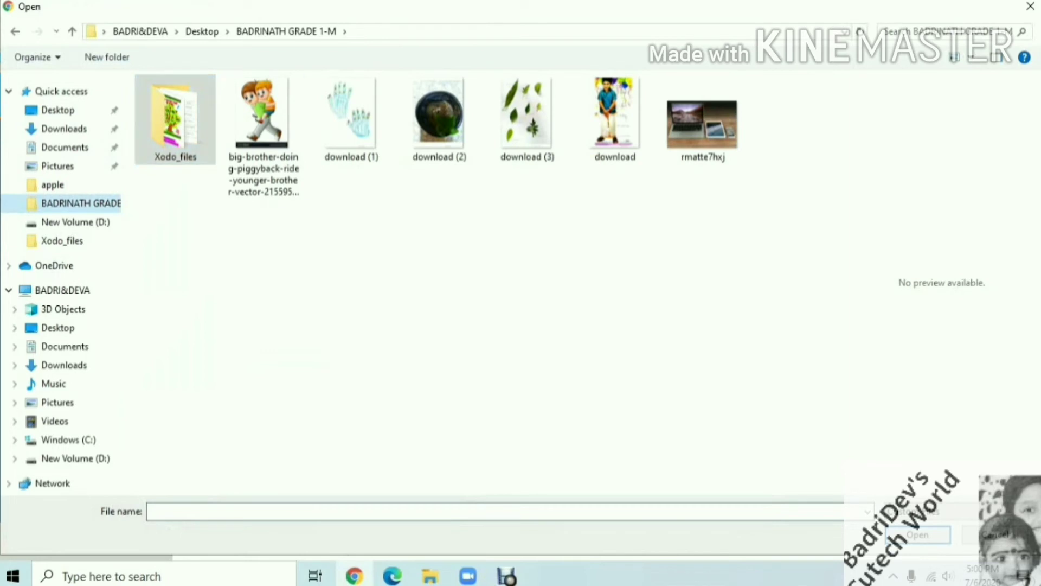
double_click(175, 119)
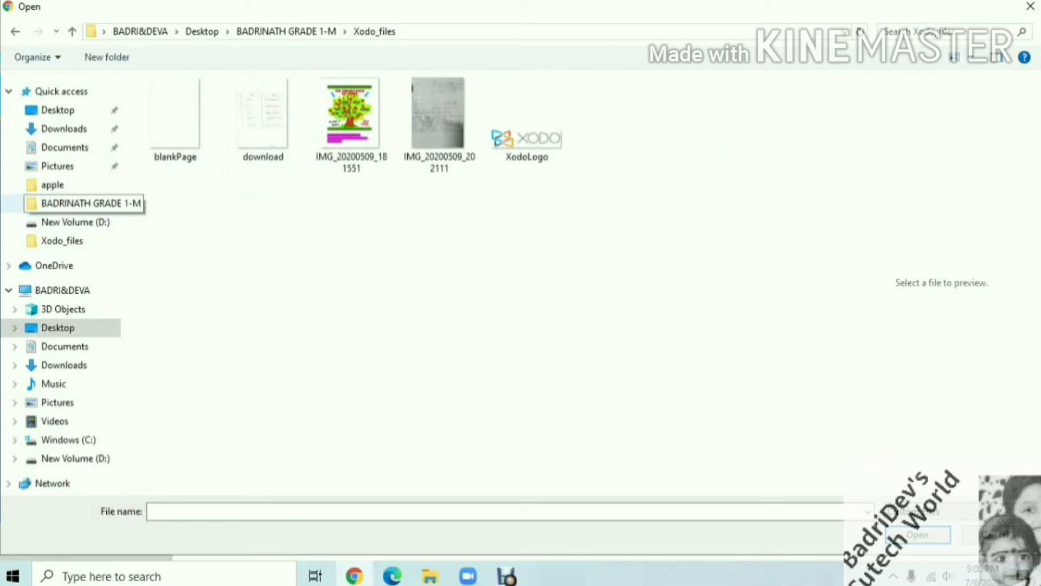
left_click(81, 203)
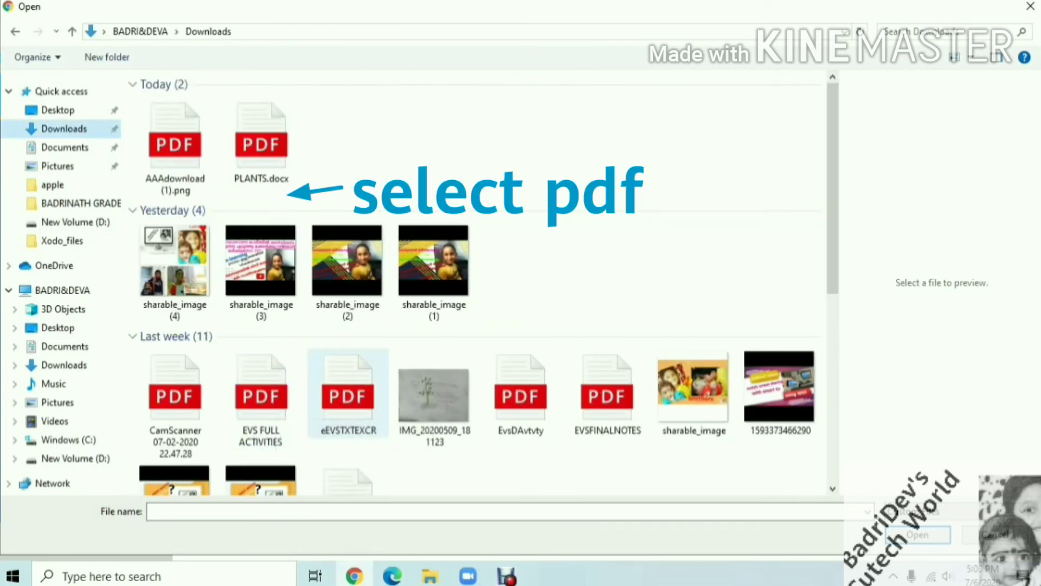
Open the PLANTS.docx PDF from the Downloads folder and rearrange its pages into the order 3, 2, 1
left_click(261, 146)
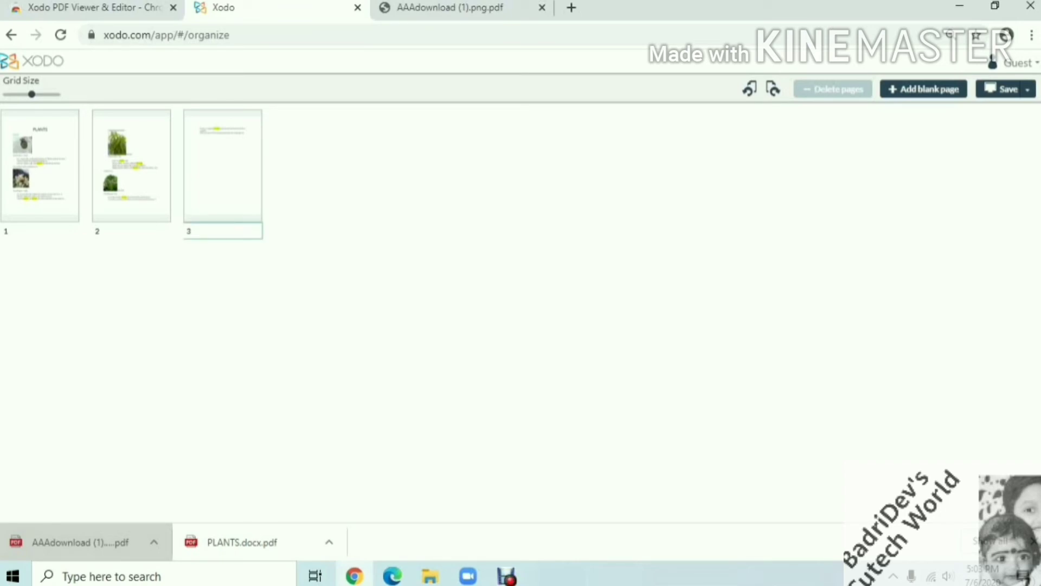
left_click_drag(222, 169, 22, 172)
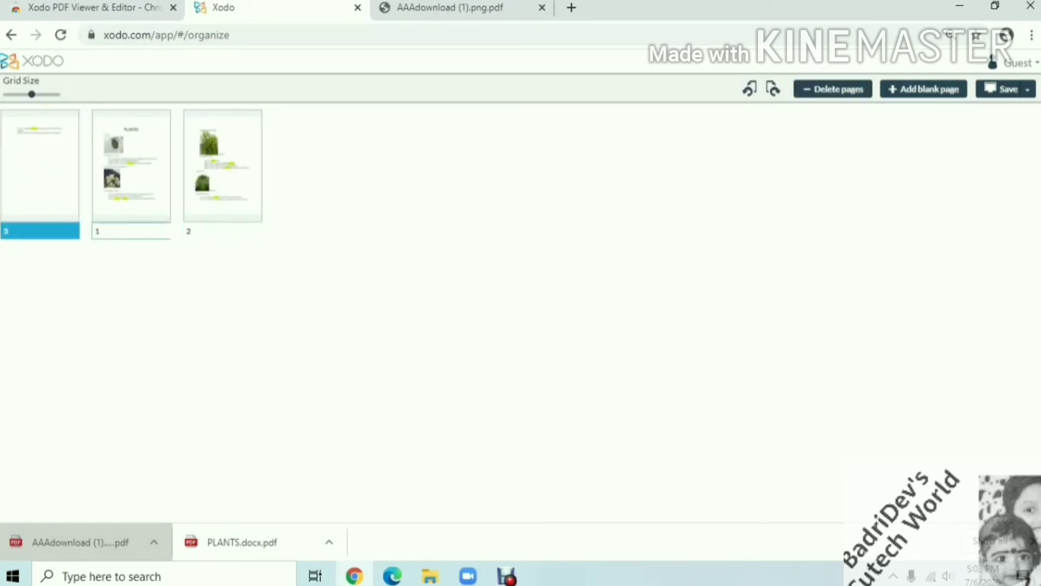
left_click_drag(131, 168, 271, 170)
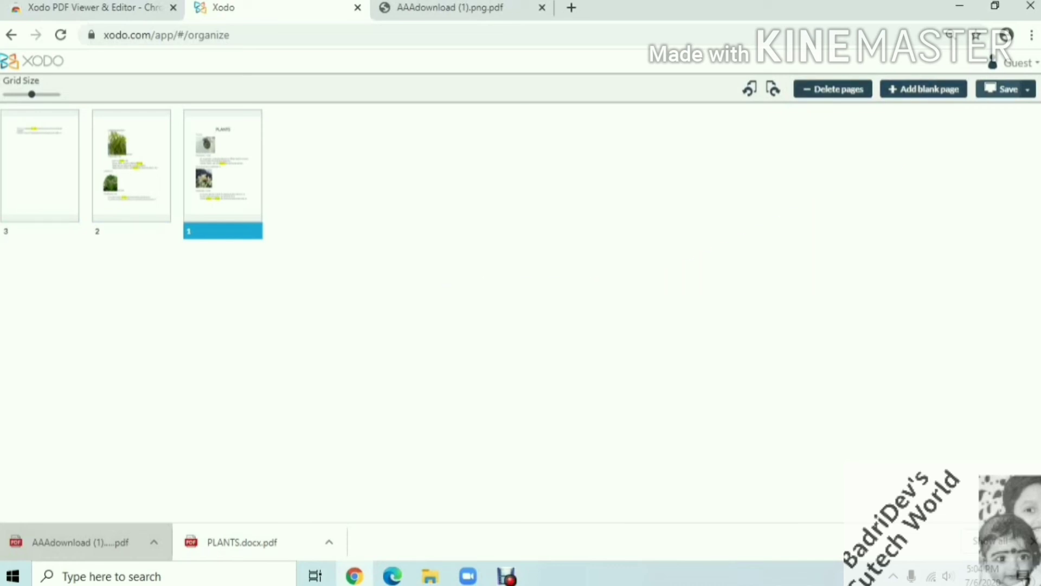
Start saving the reordered document and clear the PLANTS.docx part of the proposed file name
left_click(1001, 89)
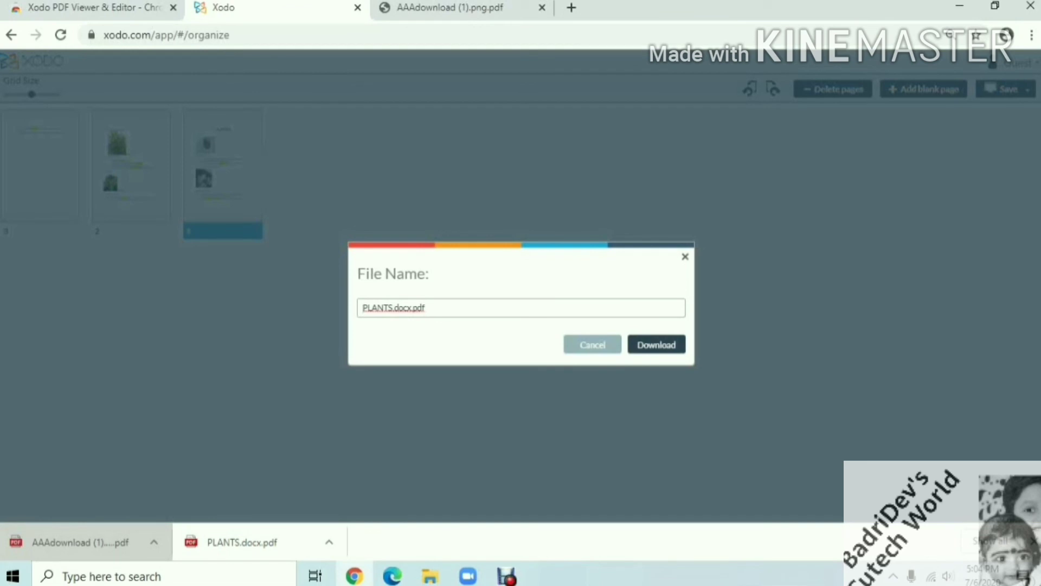
left_click(413, 307)
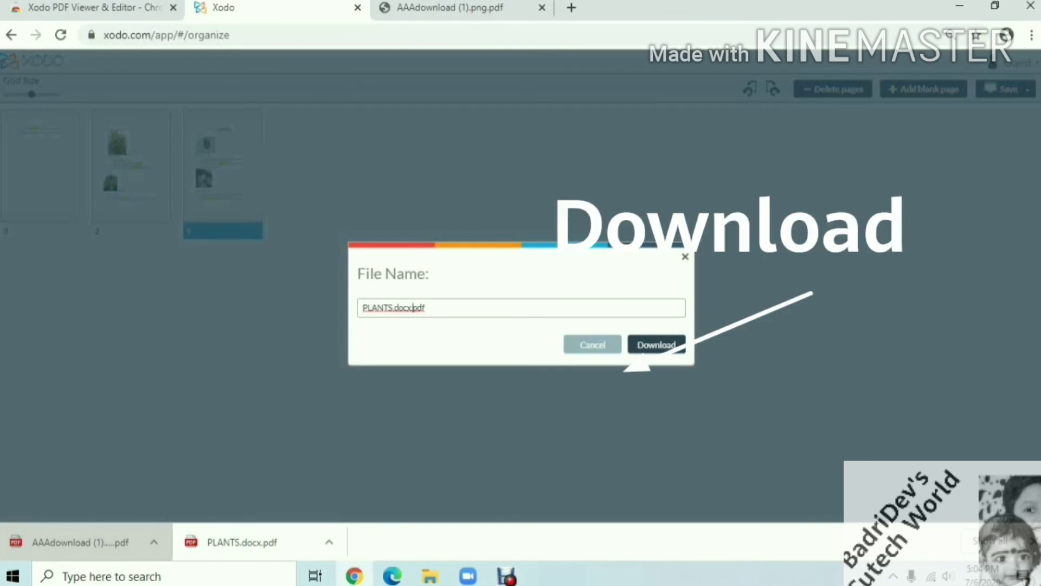
key("BackSpace")
key("BackSpace")
key("BackSpace")
key("BackSpace")
key("BackSpace")
key("BackSpace")
key("BackSpace")
key("BackSpace")
key("BackSpace")
key("BackSpace")
key("BackSpace")
key("BackSpace")
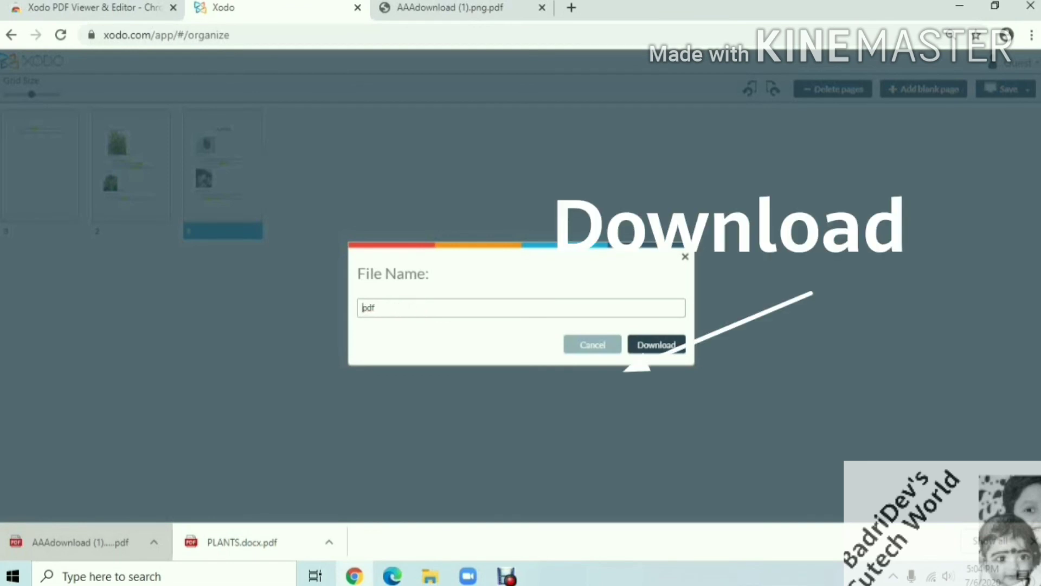